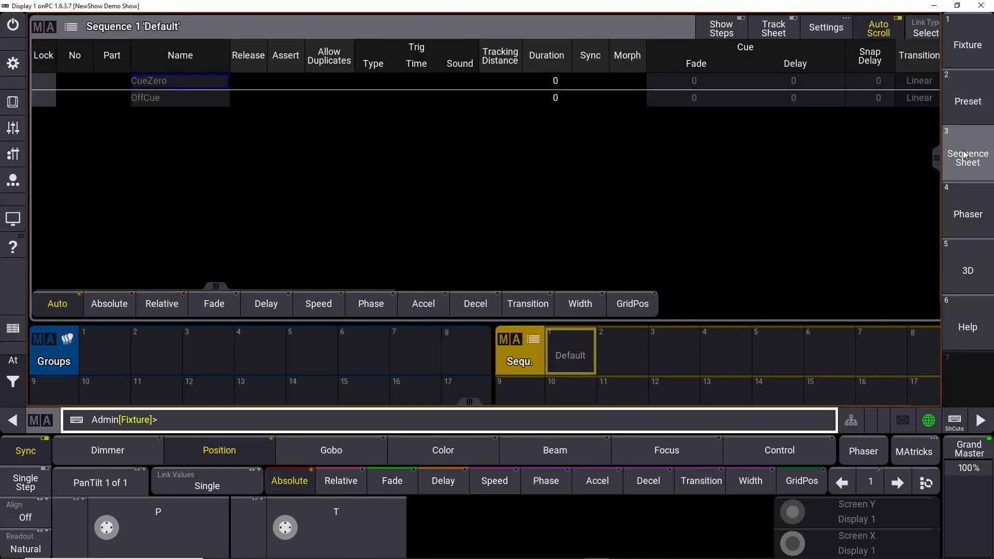
Step: Switch from the Phaser and Help views back to the first display
{"action": "left_click", "coordinate": [965, 214]}
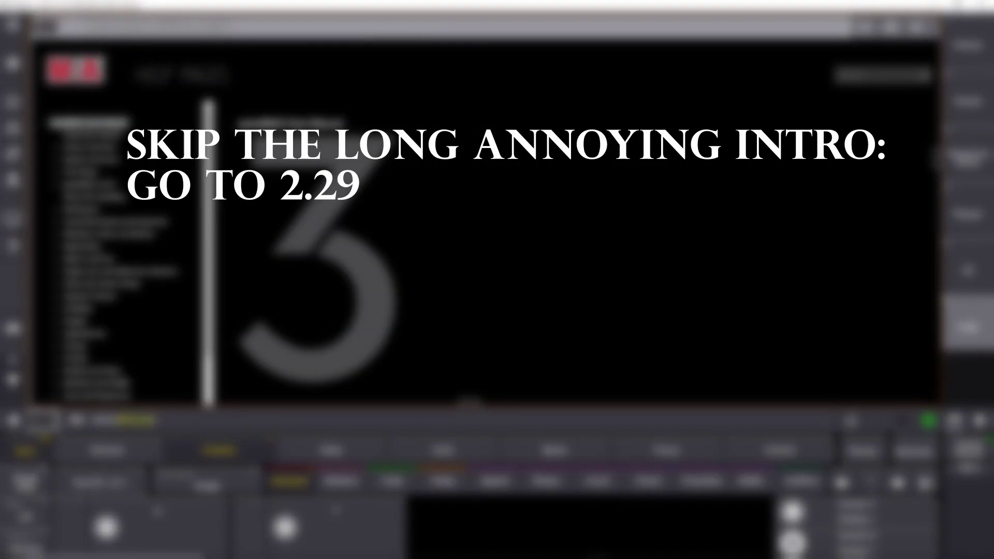
{"action": "left_click", "coordinate": [972, 327]}
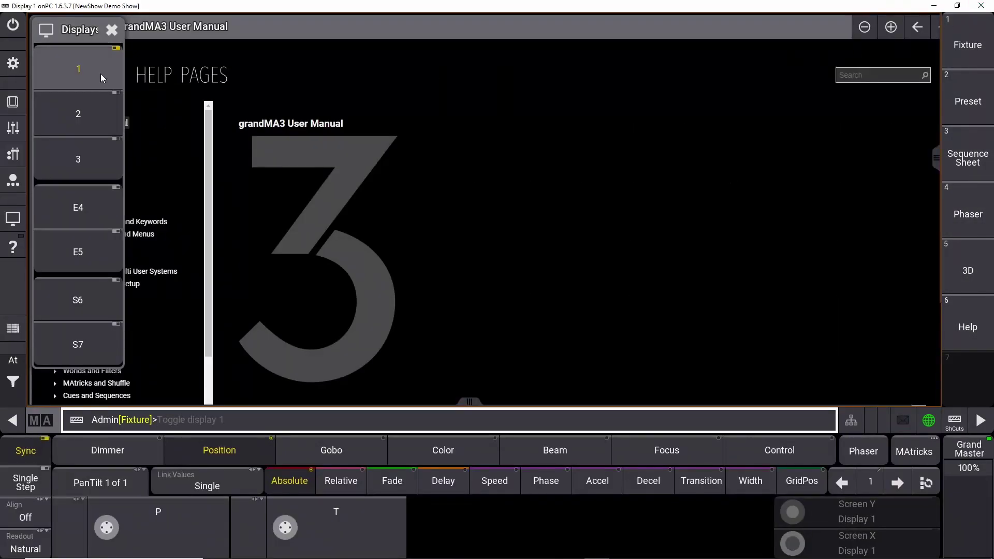
{"action": "left_click", "coordinate": [78, 70]}
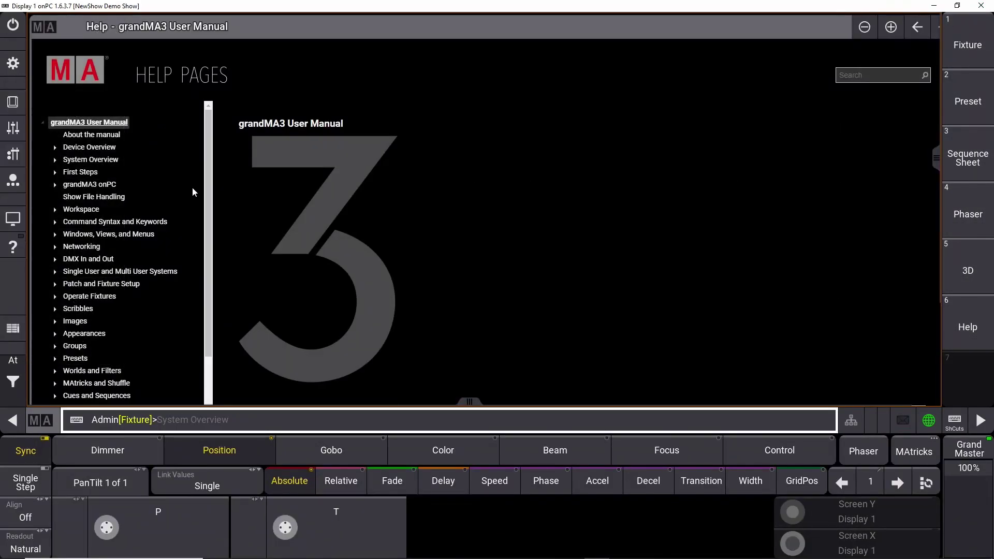
Step: Delete the stored Fixture view using the command keypad's Delete
{"action": "key", "text": "F3"}
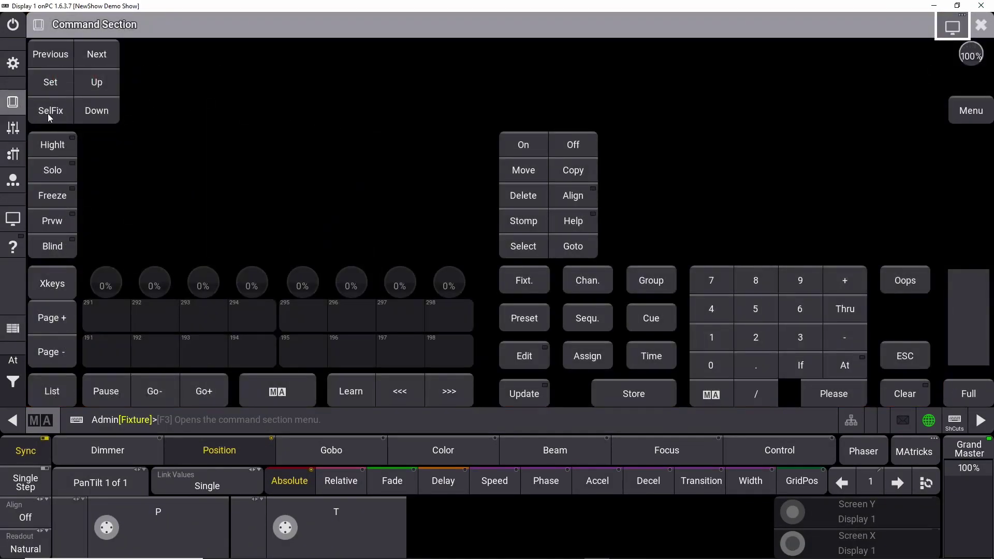
{"action": "left_click", "coordinate": [522, 195]}
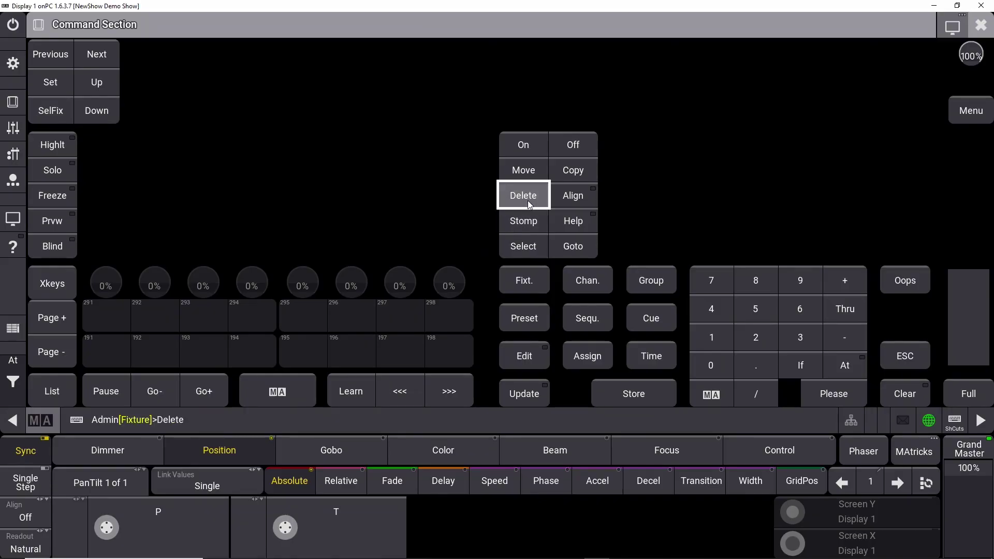
{"action": "left_click", "coordinate": [981, 27]}
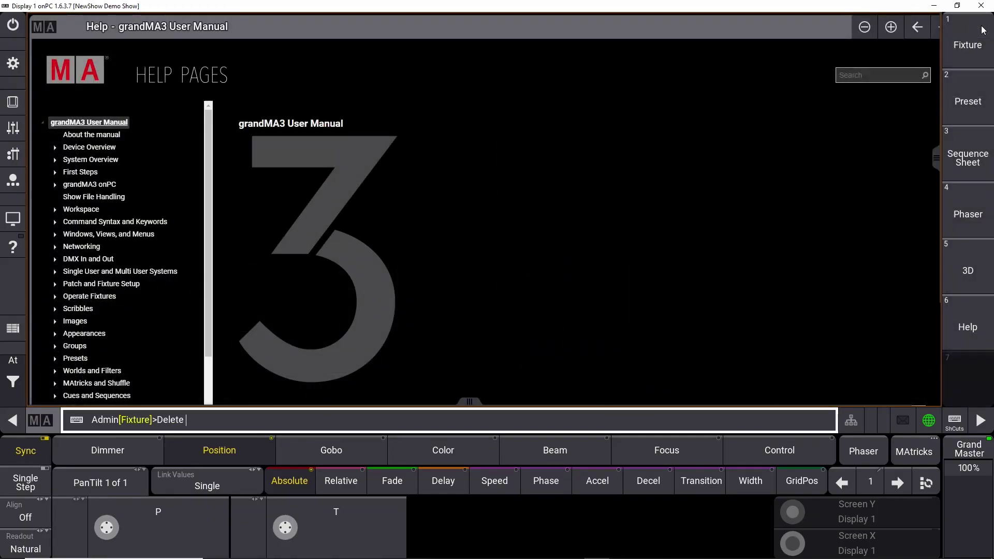
{"action": "left_click", "coordinate": [204, 422]}
{"action": "key", "text": "Escape"}
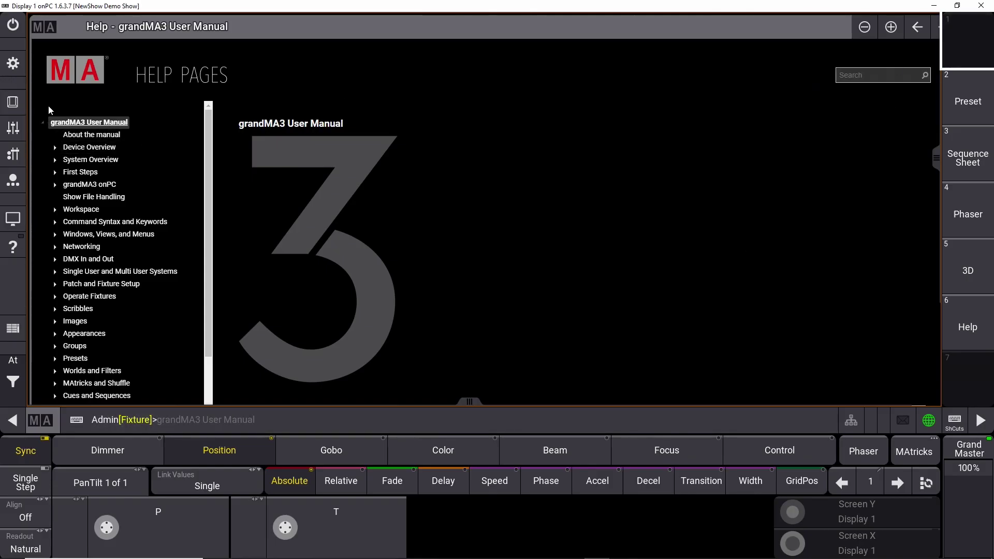
Step: Delete the next stored views in the view bar with Delete
{"action": "left_click", "coordinate": [13, 102]}
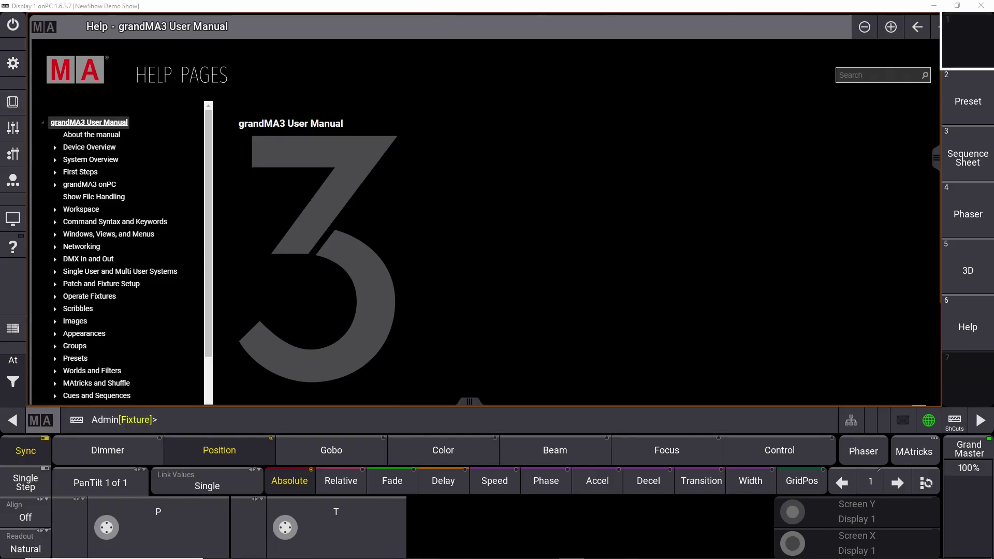
{"action": "left_click", "coordinate": [522, 195]}
{"action": "left_click", "coordinate": [982, 27]}
{"action": "left_click", "coordinate": [12, 102]}
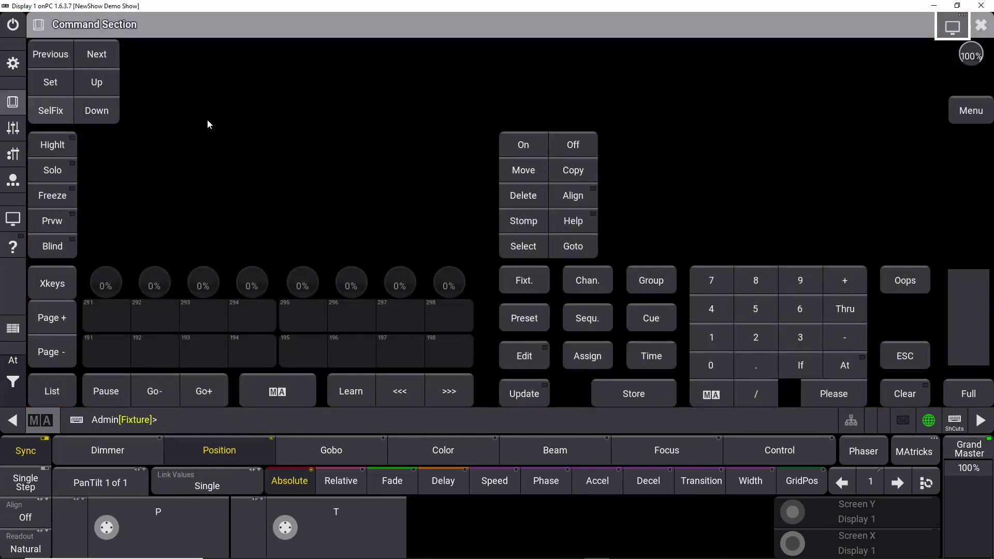
{"action": "type", "text": "Delete"}
{"action": "left_click", "coordinate": [981, 27]}
{"action": "left_click", "coordinate": [13, 101]}
{"action": "left_click", "coordinate": [523, 195]}
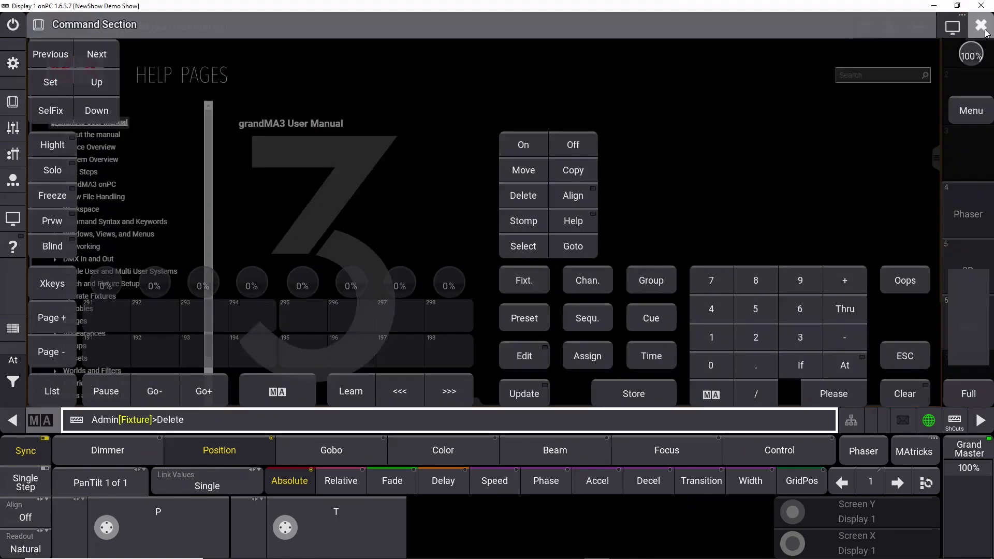
{"action": "key", "text": "Escape"}
Step: Delete the remaining stored views, finishing with the last one
{"action": "left_click", "coordinate": [13, 102]}
{"action": "left_click", "coordinate": [523, 195]}
{"action": "left_click", "coordinate": [981, 27]}
{"action": "key", "text": "Escape"}
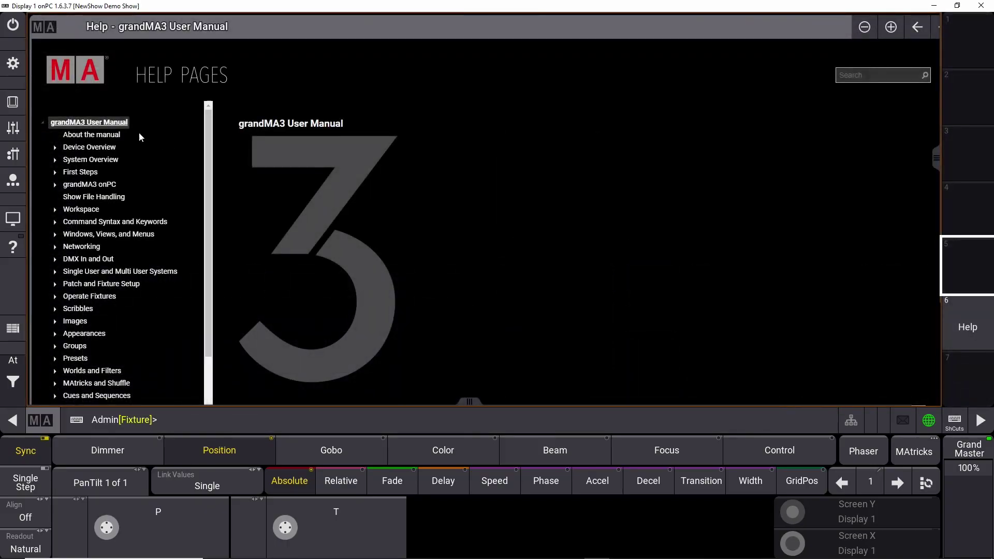
{"action": "left_click", "coordinate": [12, 102]}
{"action": "left_click", "coordinate": [522, 195]}
{"action": "key", "text": "F1"}
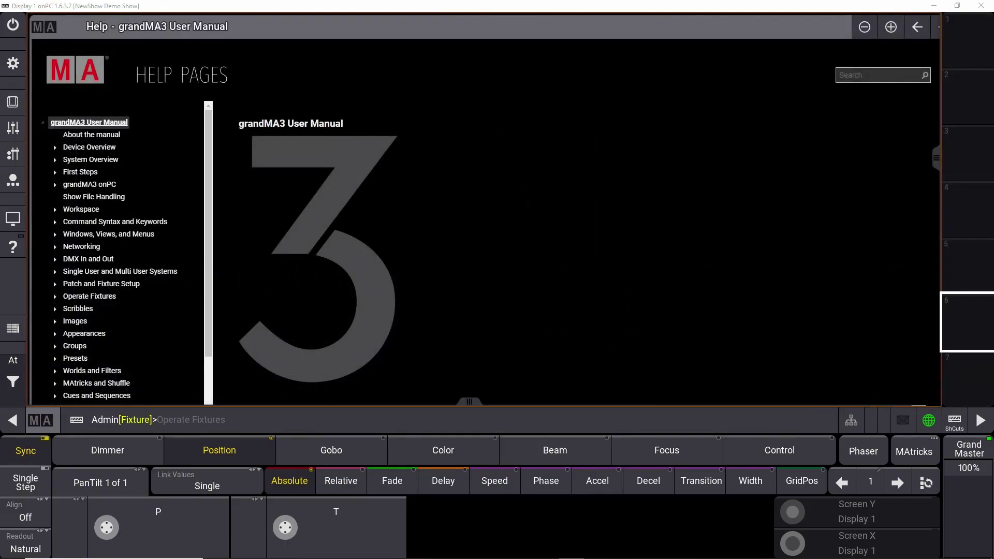
Step: Clear the current screen and add a Groups pool window
{"action": "left_click", "coordinate": [12, 63]}
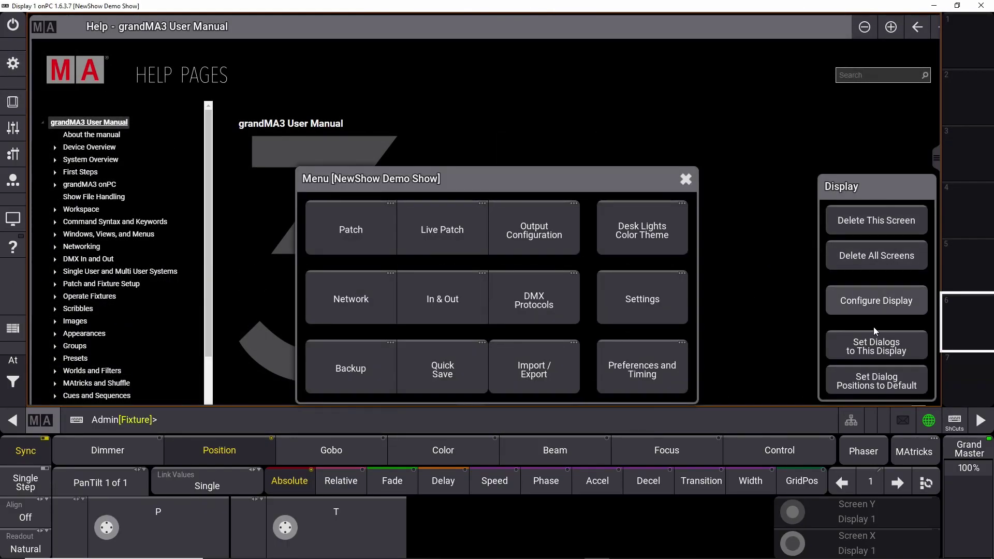
{"action": "left_click", "coordinate": [880, 221]}
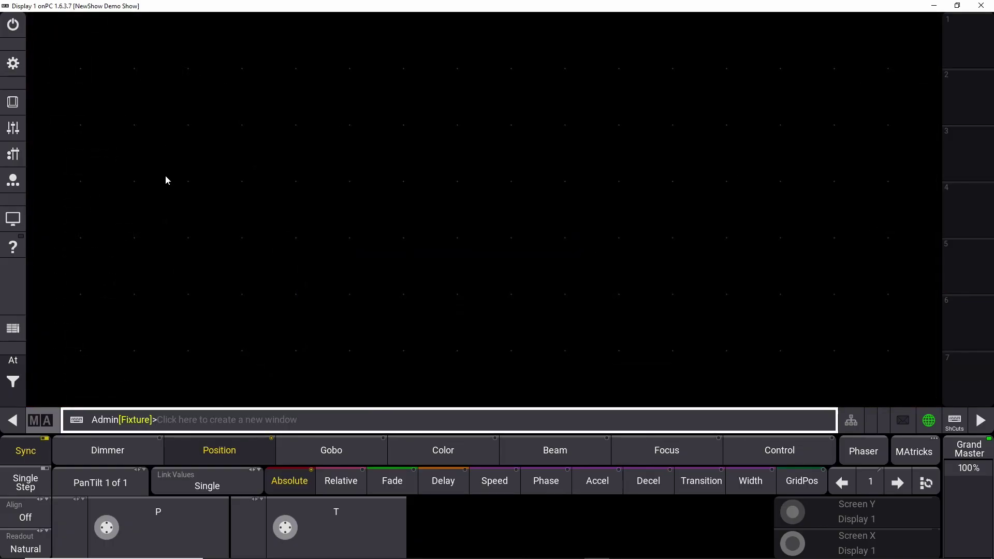
{"action": "left_click", "coordinate": [83, 57]}
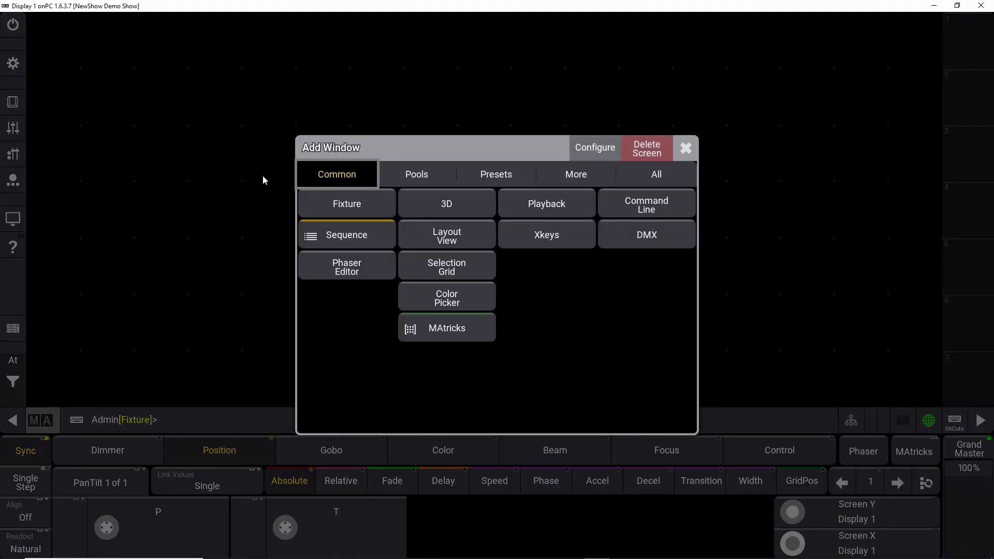
{"action": "left_click", "coordinate": [417, 174]}
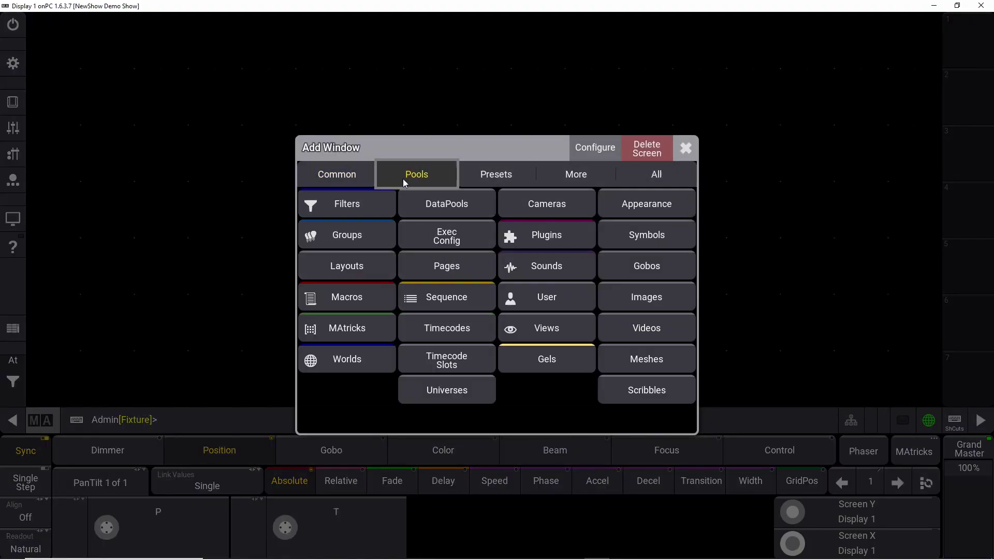
{"action": "left_click", "coordinate": [366, 240]}
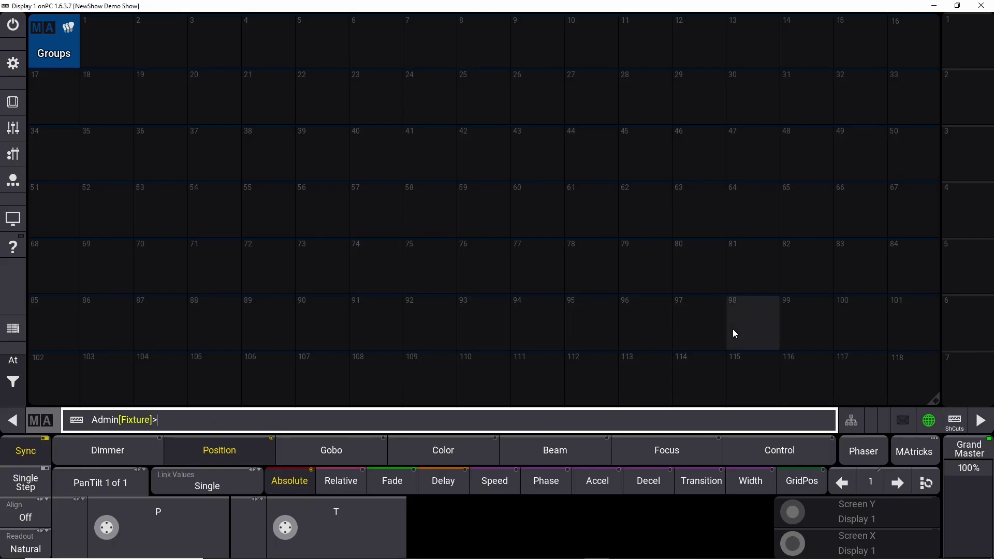
Step: Shrink the Groups pool to the top-left and add a Position preset pool below it
{"action": "left_click_drag", "start_coordinate": [936, 399], "coordinate": [367, 182]}
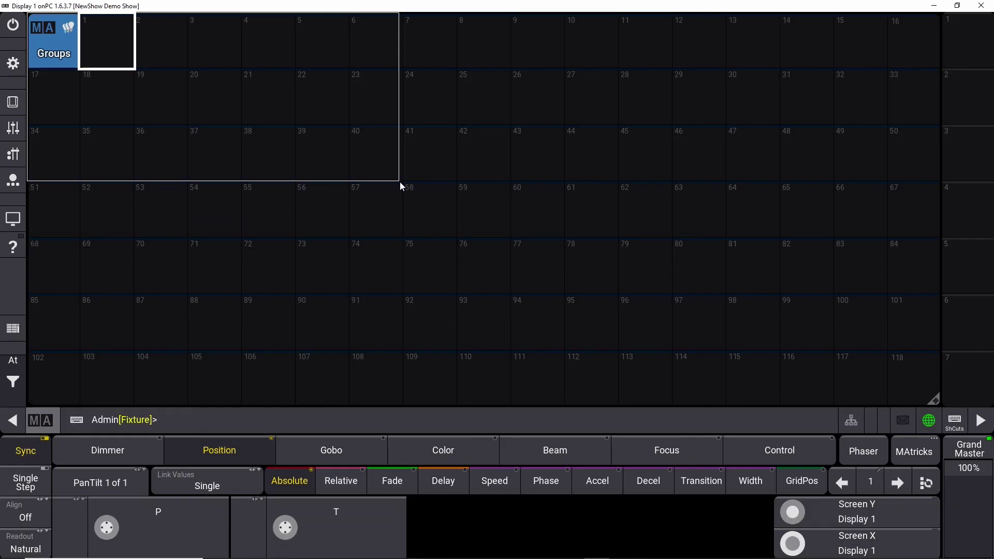
{"action": "left_click", "coordinate": [52, 206]}
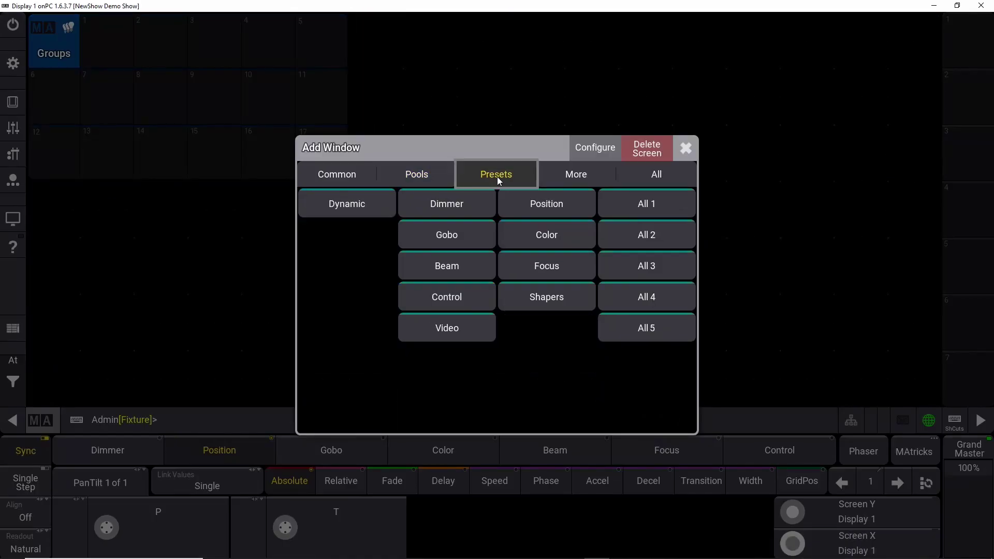
{"action": "left_click", "coordinate": [539, 208]}
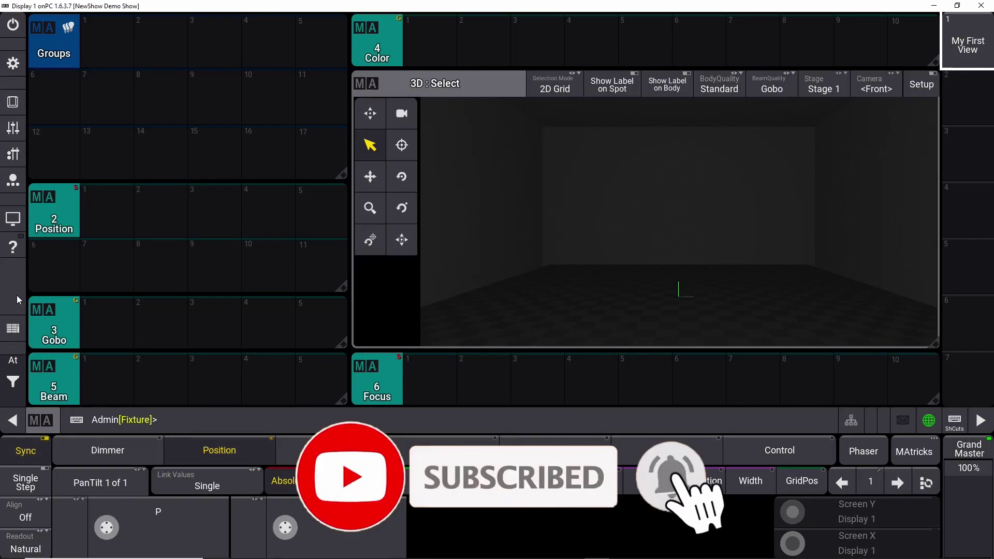
Step: Store the first fixture selection in group slot 1 named 'All Vipers'
{"action": "left_click", "coordinate": [13, 102]}
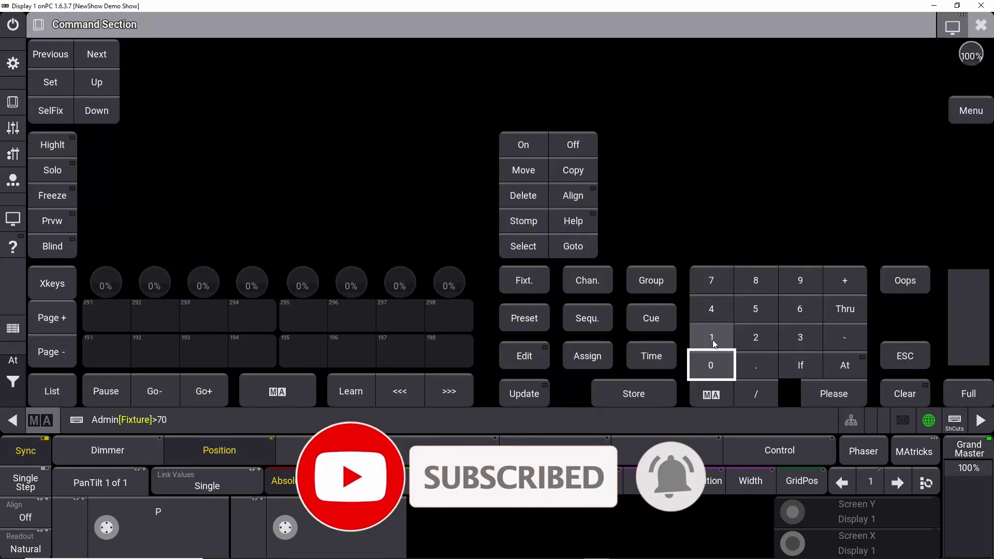
{"action": "left_click", "coordinate": [13, 102]}
{"action": "left_click", "coordinate": [107, 43]}
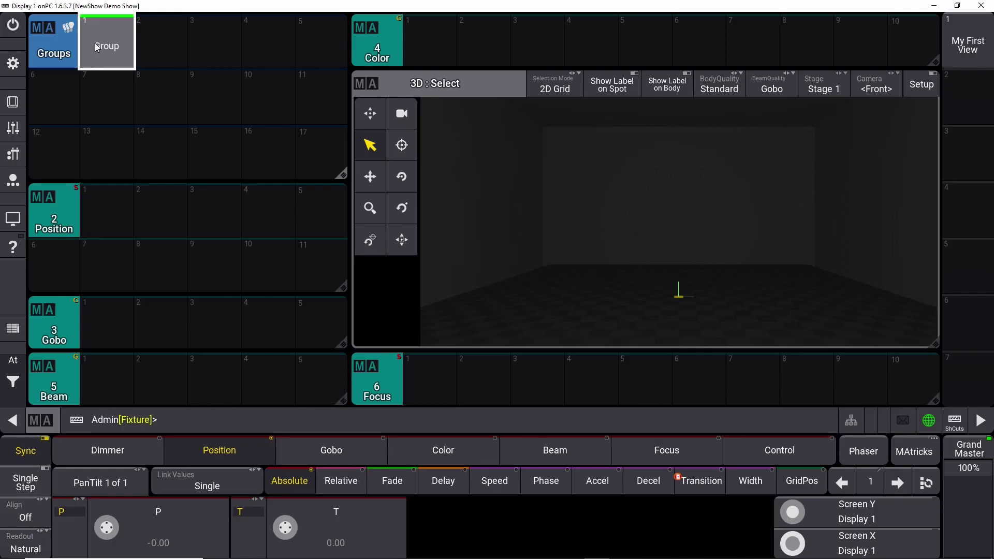
{"action": "left_click", "coordinate": [106, 43]}
{"action": "type", "text": "All Vi"}
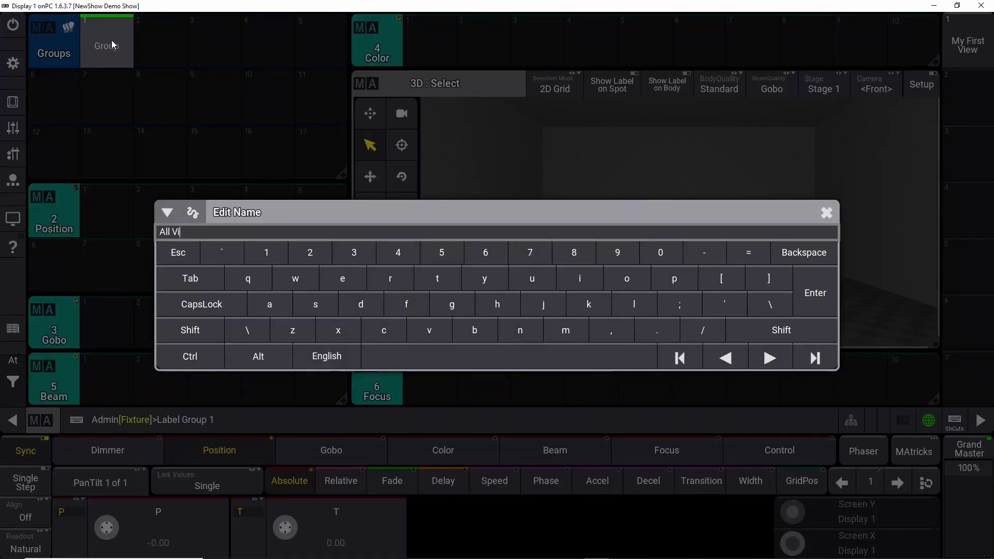
{"action": "key", "text": "Return"}
{"action": "key", "text": "F3"}
{"action": "left_click", "coordinate": [906, 396]}
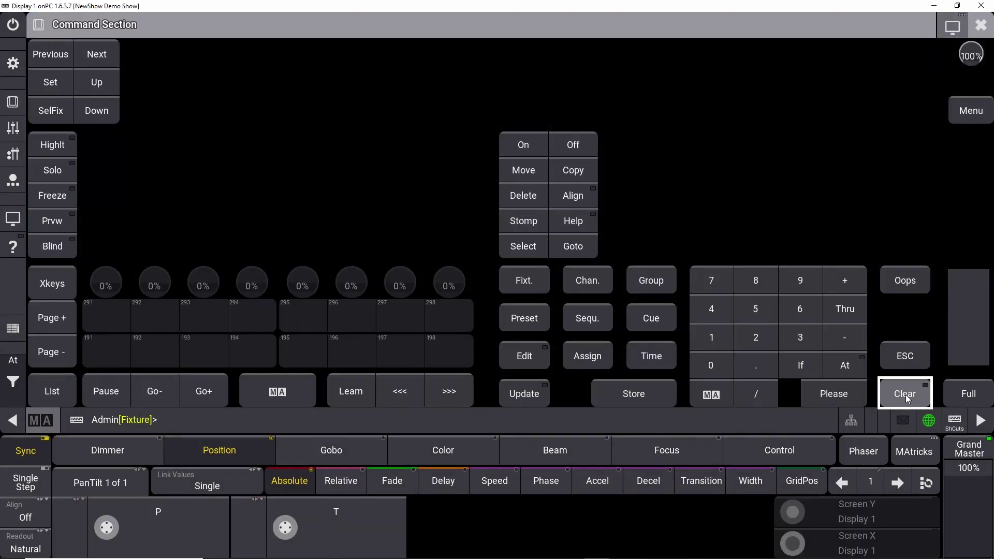
Step: Store the next fixture range in group slot 2 as 'All Mac Aura'
{"action": "left_click", "coordinate": [799, 308]}
{"action": "left_click", "coordinate": [844, 309]}
{"action": "left_click", "coordinate": [754, 337]}
{"action": "left_click", "coordinate": [633, 394]}
{"action": "key", "text": "F3"}
{"action": "left_click", "coordinate": [160, 46]}
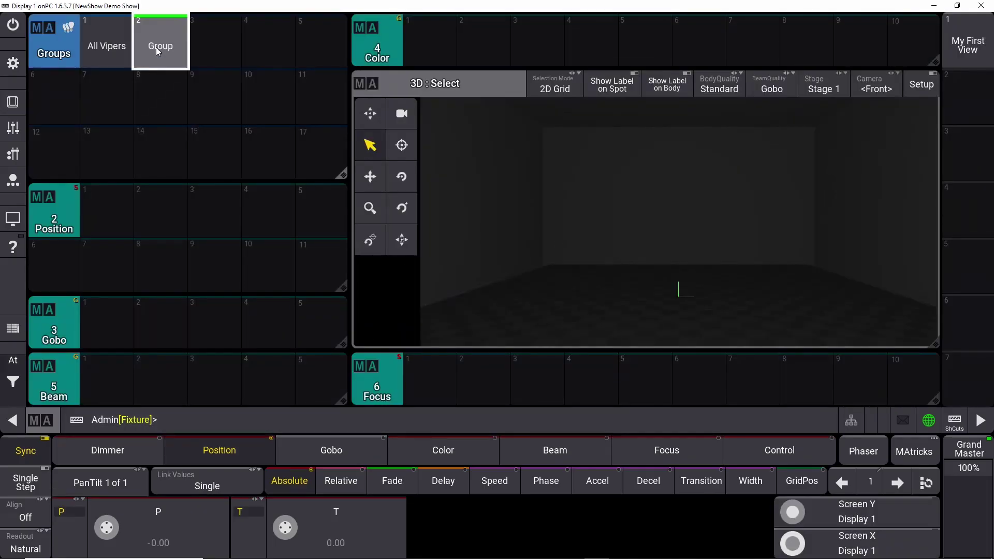
Step: Store the next fixture range as group 3, 'All Atomics', then clear
{"action": "key", "text": "Return"}
{"action": "key", "text": "F3"}
{"action": "left_click", "coordinate": [800, 280]}
{"action": "left_click", "coordinate": [710, 365]}
{"action": "type", "text": "301 Thru 30"}
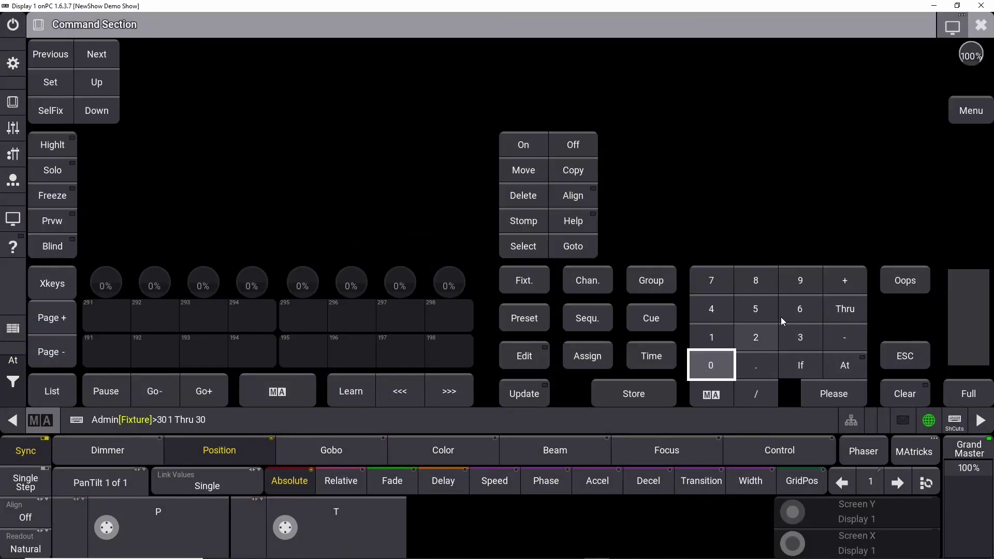
{"action": "left_click", "coordinate": [634, 394]}
{"action": "key", "text": "F3"}
{"action": "key", "text": "Return"}
Step: Store the dimmer fixtures in group slot 4 labelled 'All Dimmer'
{"action": "key", "text": "F3"}
{"action": "left_click", "coordinate": [904, 394]}
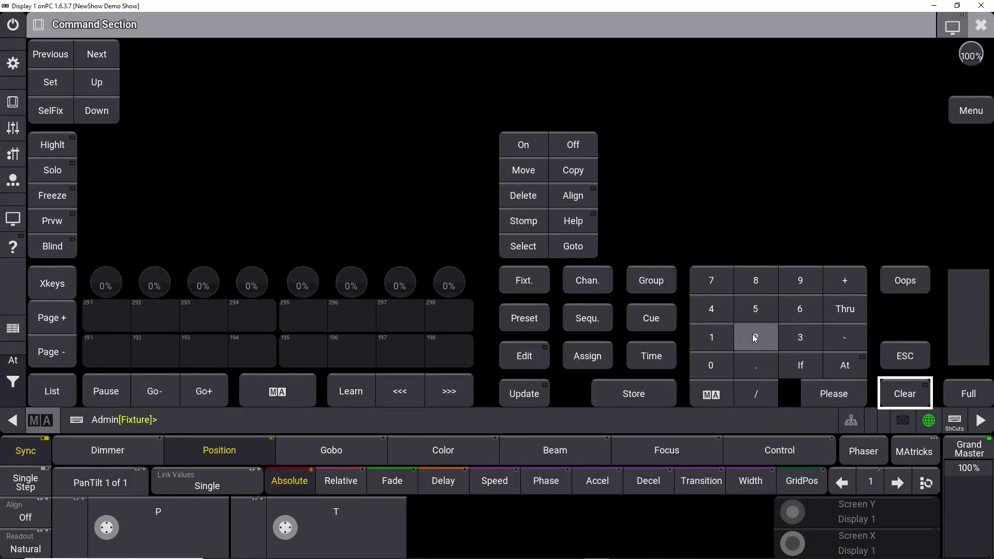
{"action": "left_click", "coordinate": [755, 338]}
{"action": "left_click", "coordinate": [633, 394]}
{"action": "key", "text": "F3"}
{"action": "left_click", "coordinate": [268, 46]}
{"action": "key", "text": "Return"}
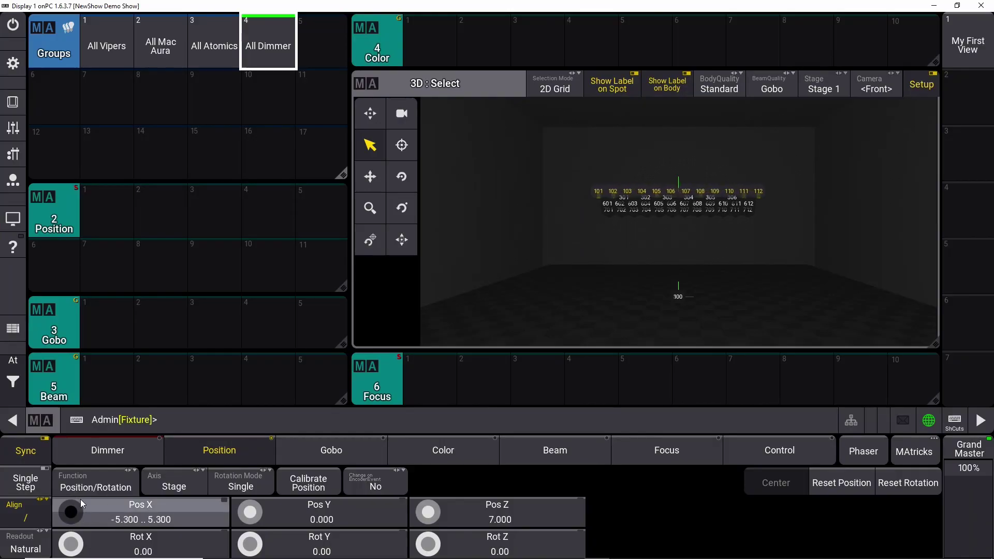
Step: Set Pos Y to 6, select All Vipers, and zoom the 3D camera to the selection
{"action": "left_click", "coordinate": [475, 267]}
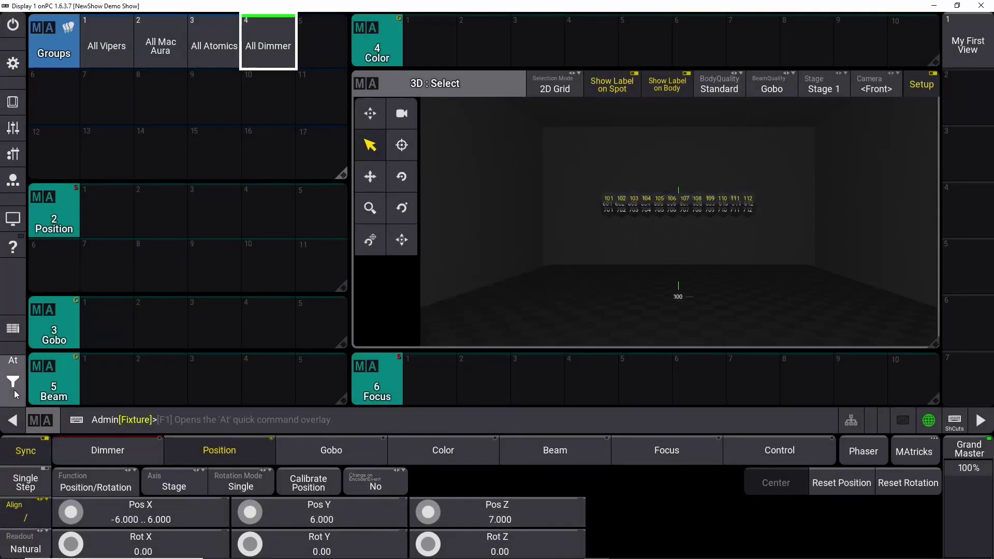
{"action": "left_click", "coordinate": [107, 46]}
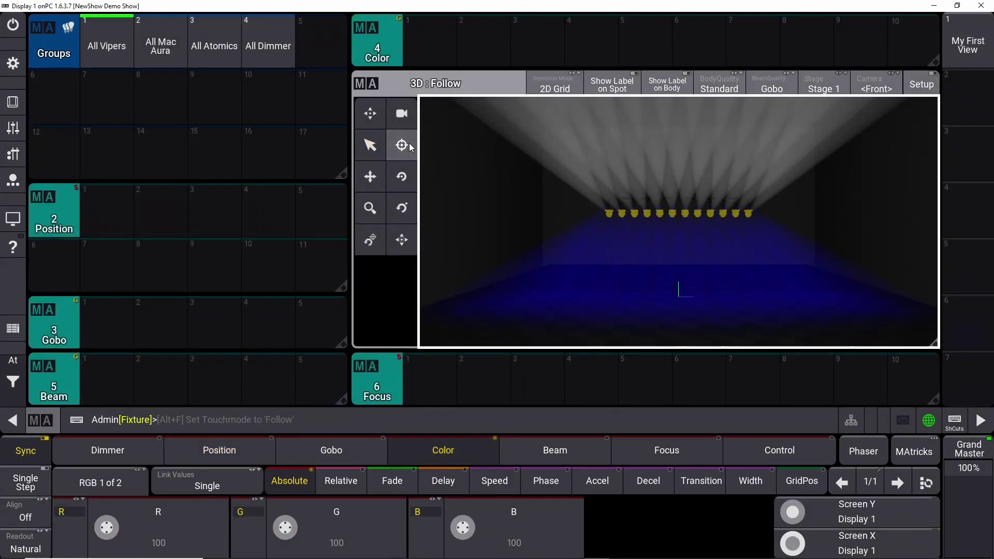
{"action": "left_click", "coordinate": [401, 239]}
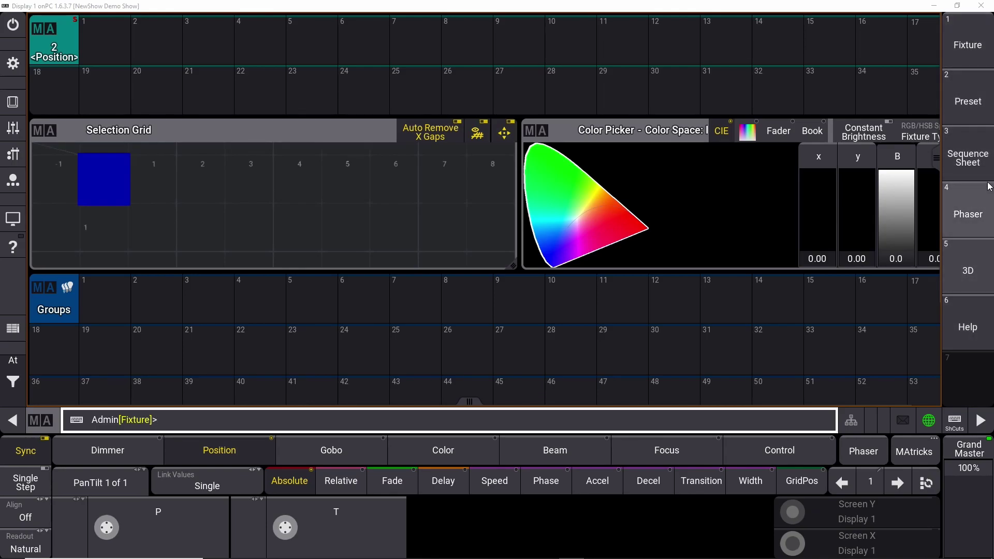
Step: Show the Fixture, Preset, Sequence Sheet, Phaser, 3D and Help views in turn
{"action": "left_click", "coordinate": [968, 44]}
{"action": "left_click", "coordinate": [964, 103]}
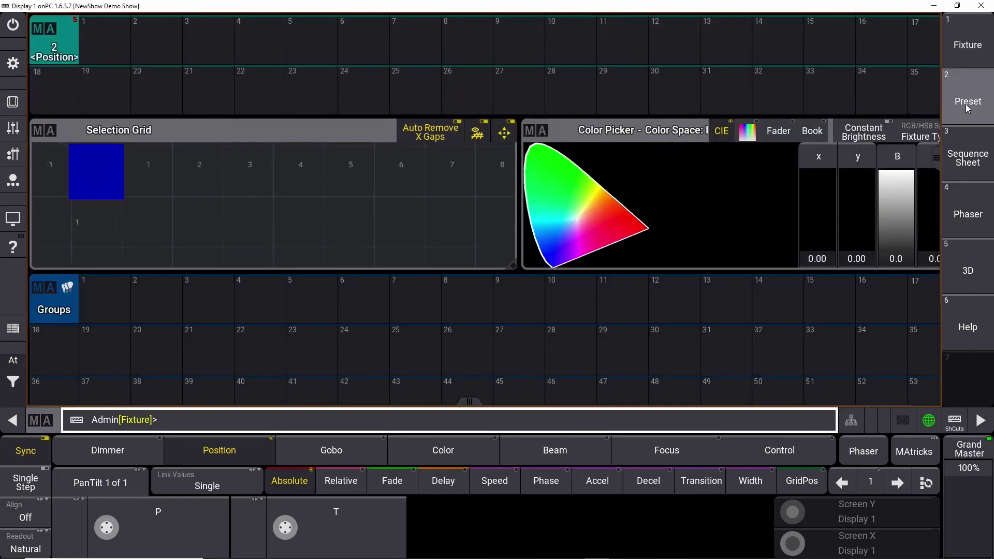
{"action": "left_click", "coordinate": [963, 155]}
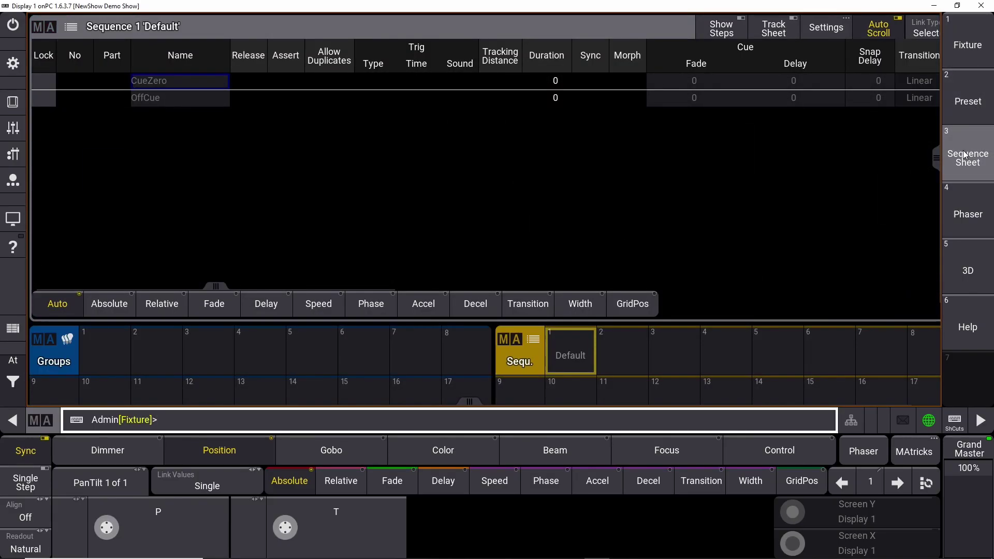
{"action": "left_click", "coordinate": [965, 215]}
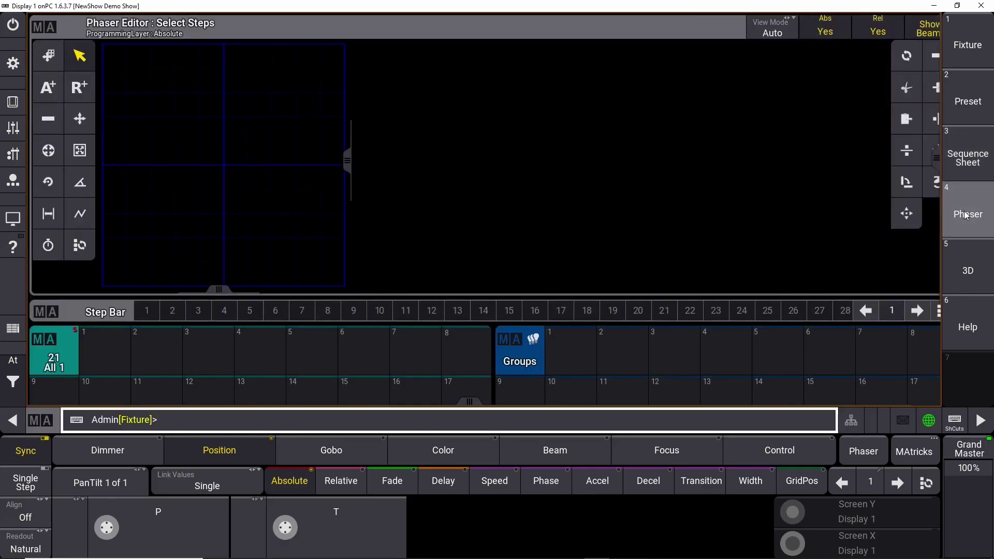
{"action": "left_click", "coordinate": [963, 271]}
{"action": "left_click", "coordinate": [972, 328]}
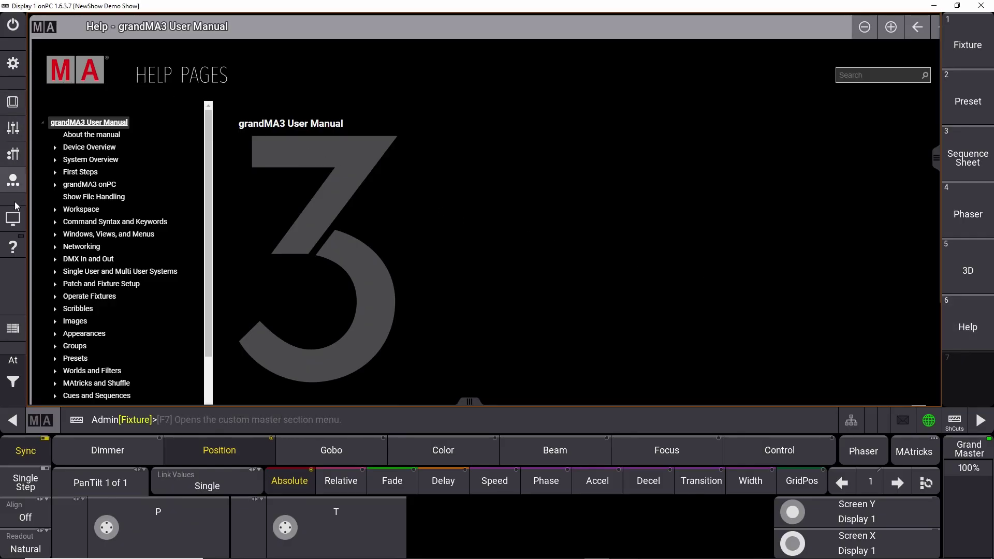
Step: Close the second display and dismiss the list of displays
{"action": "left_click", "coordinate": [13, 219]}
{"action": "left_click", "coordinate": [61, 120]}
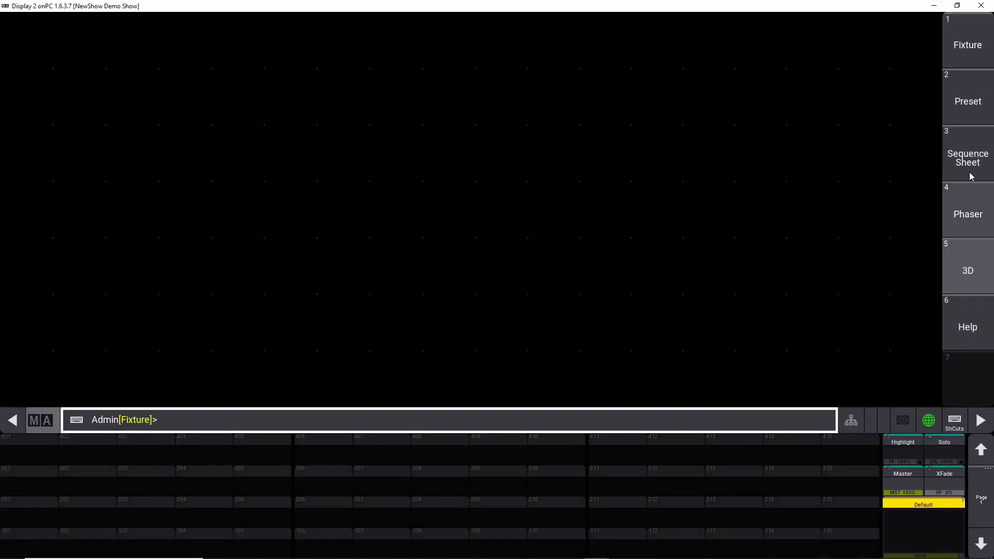
{"action": "left_click", "coordinate": [981, 6]}
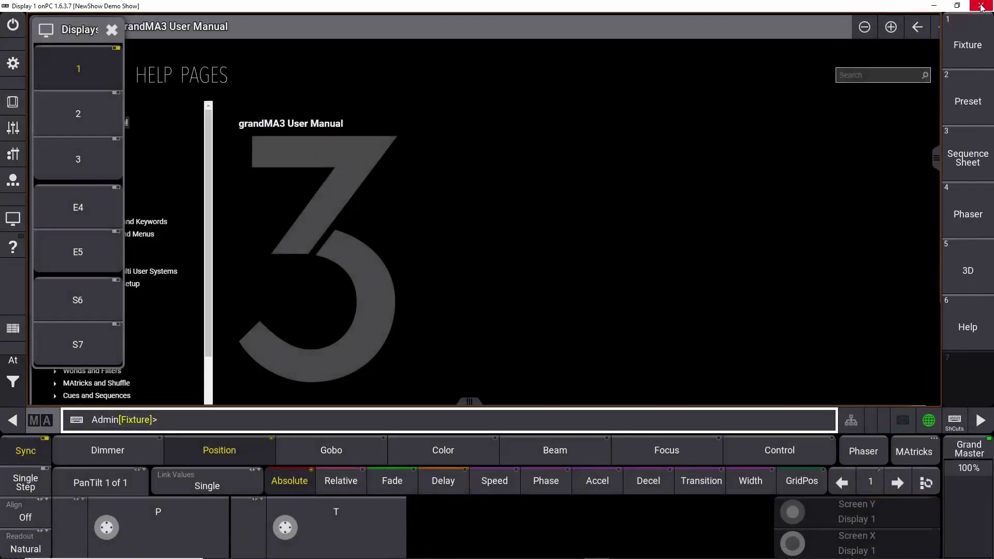
{"action": "left_click", "coordinate": [99, 72]}
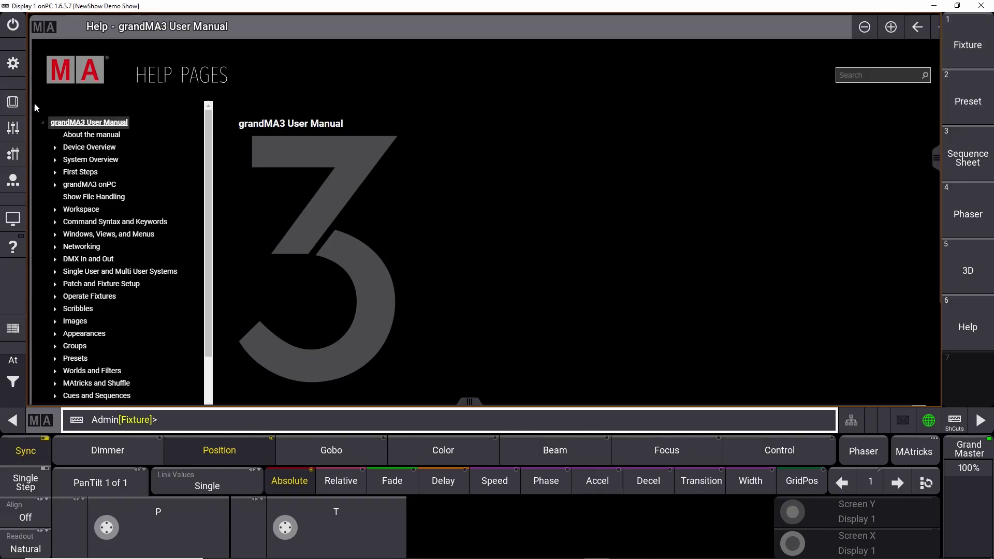
Step: Start a Delete command from the keypad and delete the stored Fixture view
{"action": "left_click", "coordinate": [13, 102]}
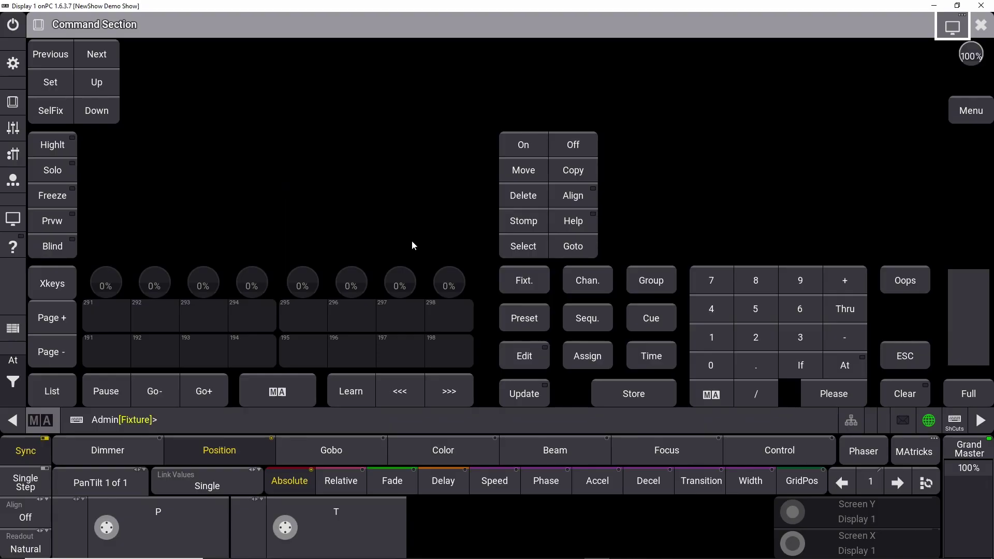
{"action": "left_click", "coordinate": [528, 201]}
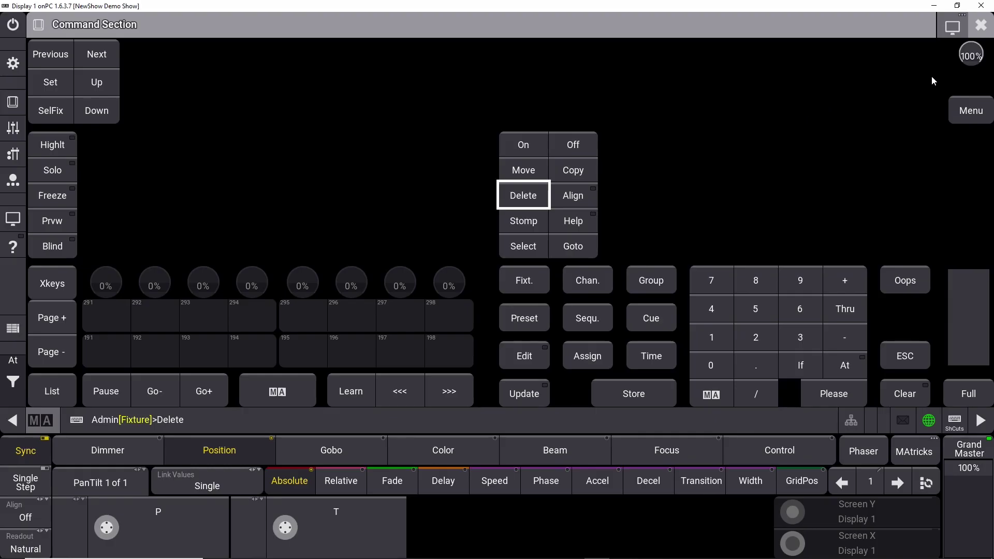
{"action": "left_click", "coordinate": [981, 28]}
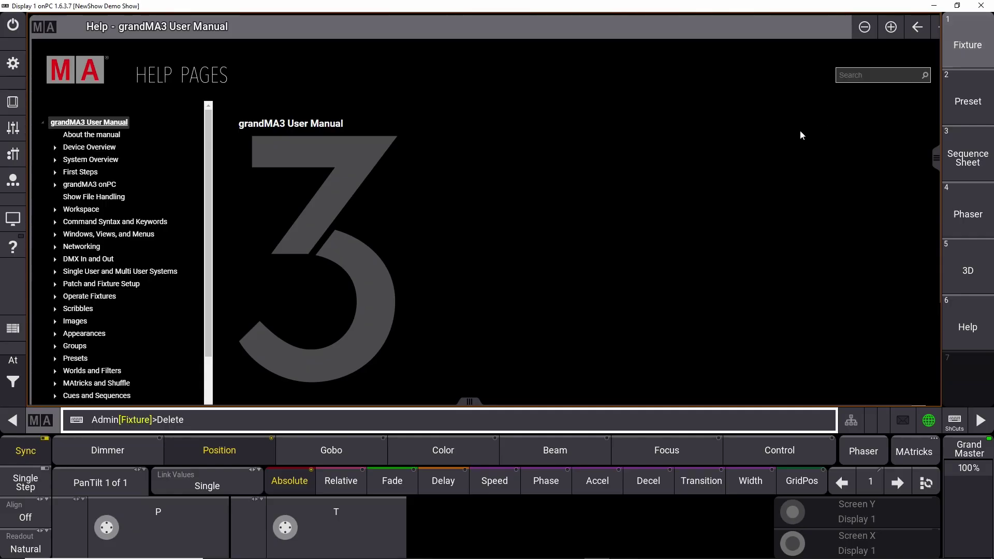
{"action": "left_click", "coordinate": [221, 420]}
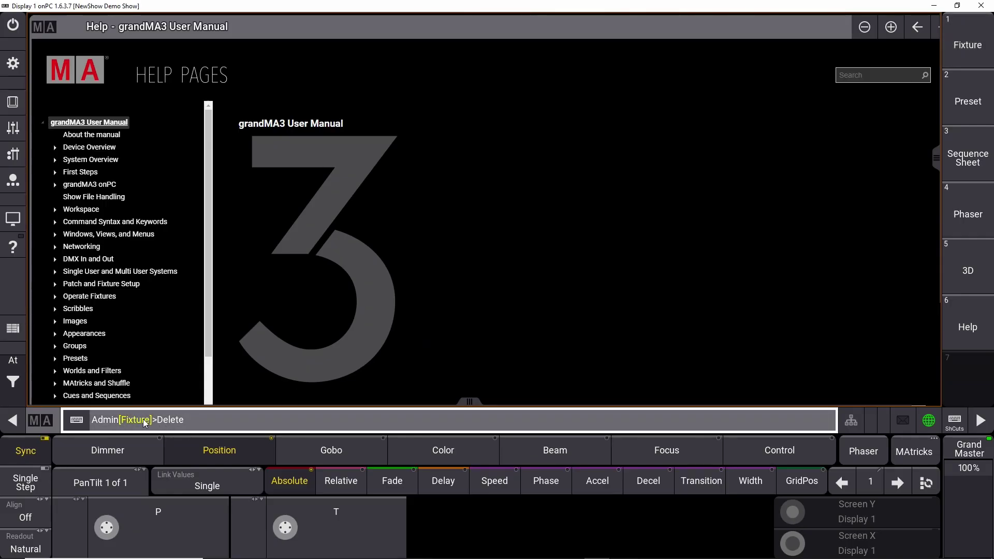
{"action": "left_click", "coordinate": [712, 270]}
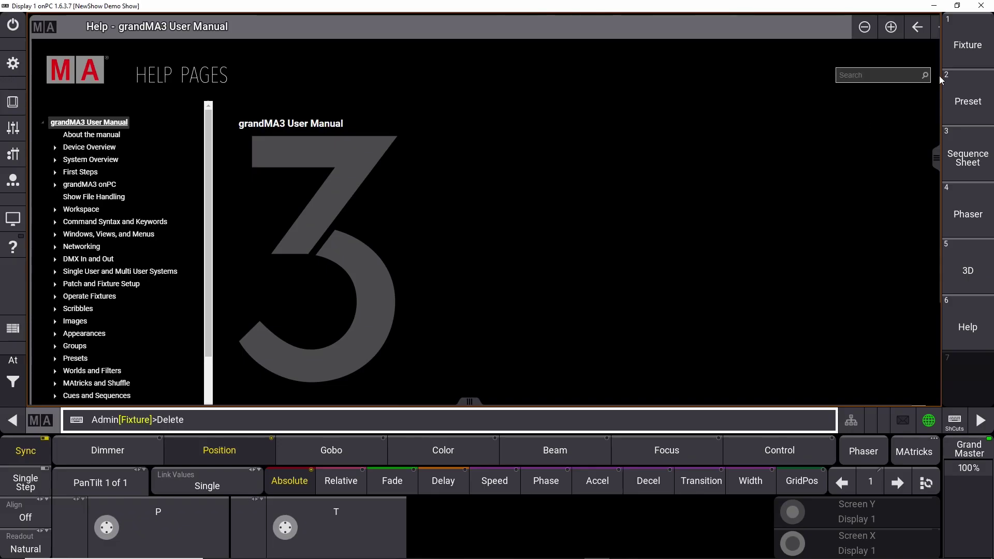
{"action": "left_click", "coordinate": [946, 54]}
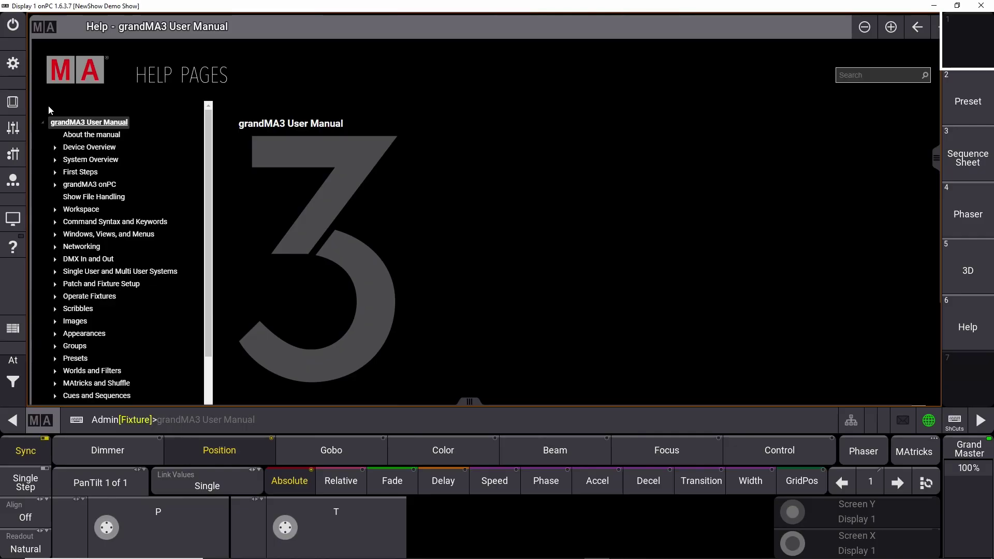
Step: Delete the Preset, Sequence Sheet, Phaser and remaining stored views
{"action": "key", "text": "Delete"}
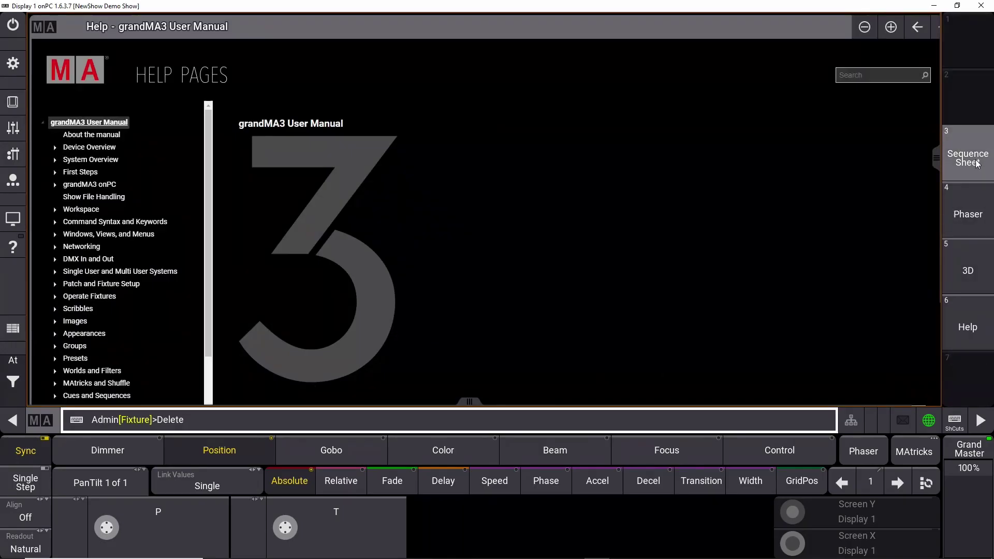
{"action": "left_click", "coordinate": [976, 163]}
{"action": "key", "text": "Delete"}
{"action": "left_click", "coordinate": [967, 214]}
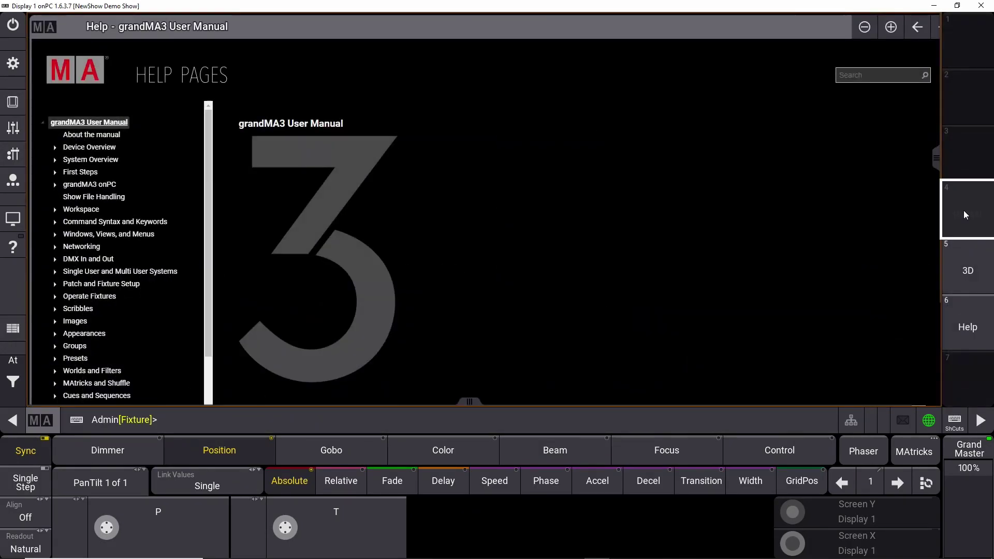
{"action": "key", "text": "Delete"}
{"action": "left_click", "coordinate": [967, 270]}
{"action": "key", "text": "Delete"}
{"action": "left_click", "coordinate": [968, 326]}
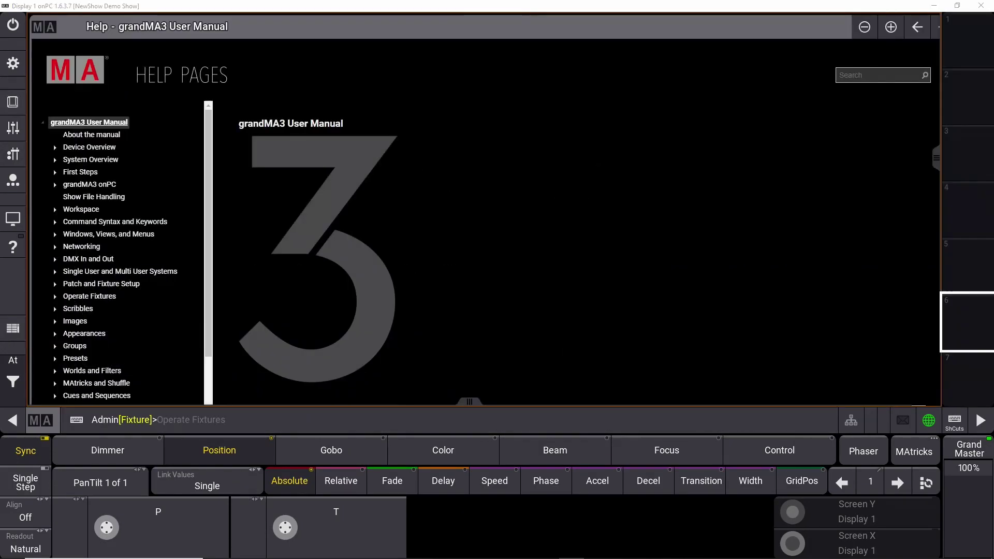
Step: Remove the help manual window with Delete This Screen from the gear Menu
{"action": "left_click", "coordinate": [13, 64]}
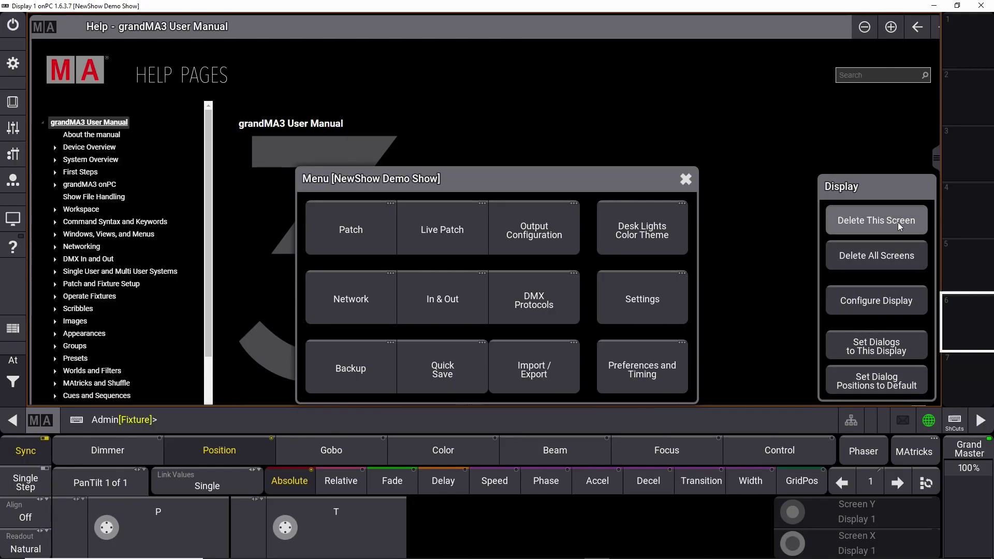
{"action": "left_click", "coordinate": [880, 221]}
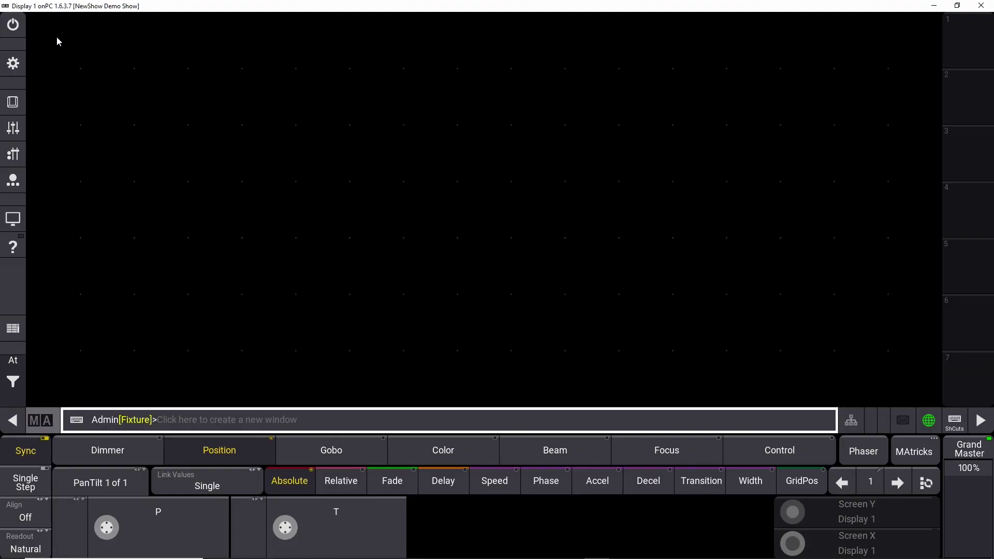
Step: Add a Pools > Groups window and resize it to a small top-left block
{"action": "left_click", "coordinate": [41, 35]}
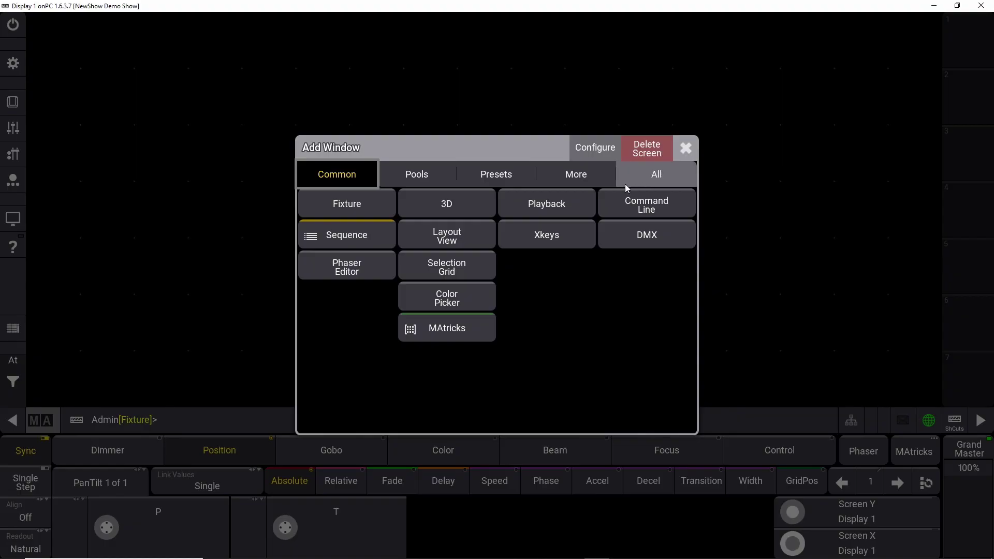
{"action": "left_click", "coordinate": [418, 178]}
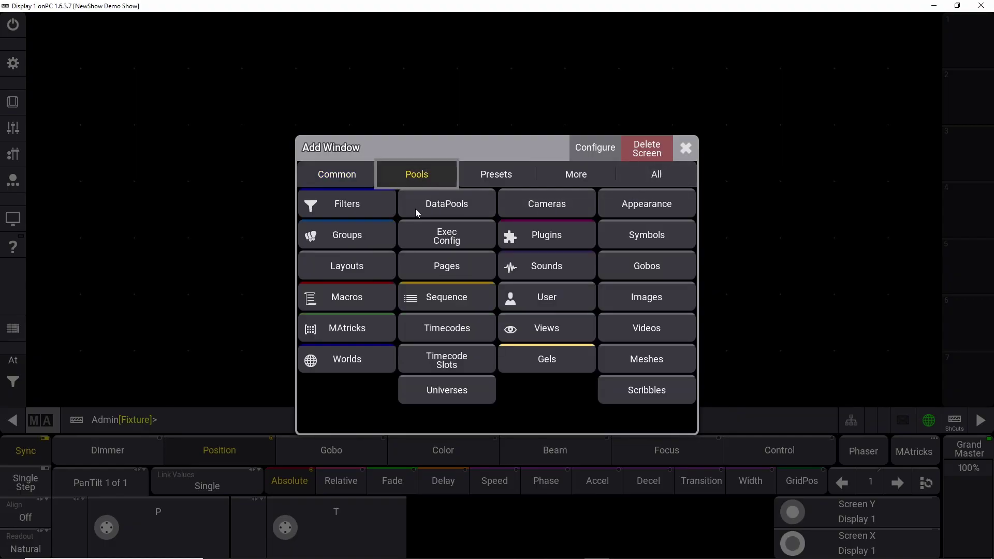
{"action": "left_click", "coordinate": [347, 235]}
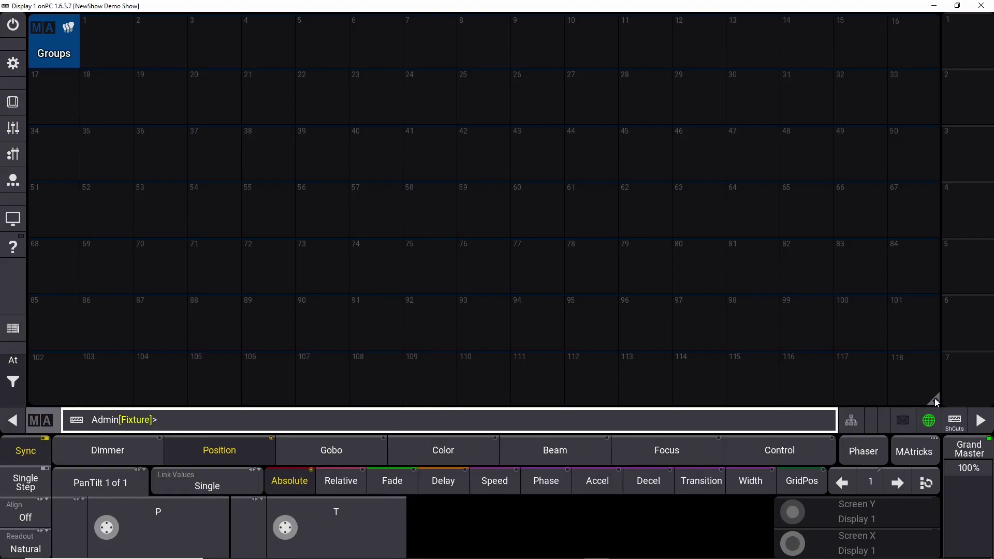
{"action": "mouse_move", "coordinate": [934, 399]}
{"action": "left_mouse_down"}
{"action": "mouse_move", "coordinate": [546, 200]}
{"action": "mouse_move", "coordinate": [359, 177]}
{"action": "left_mouse_up"}
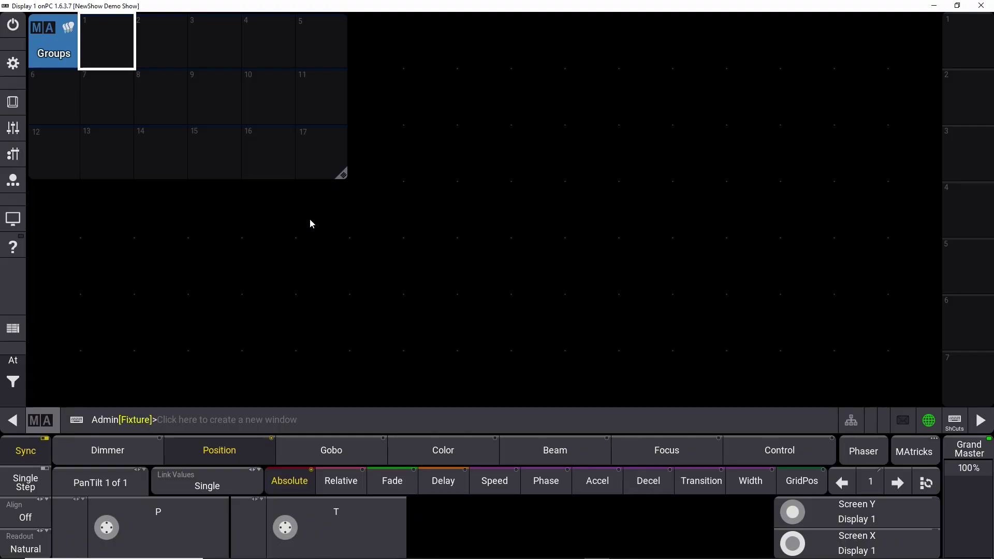
Step: Add a resized Position preset pool and a single-row Color presets pool
{"action": "left_click", "coordinate": [51, 201]}
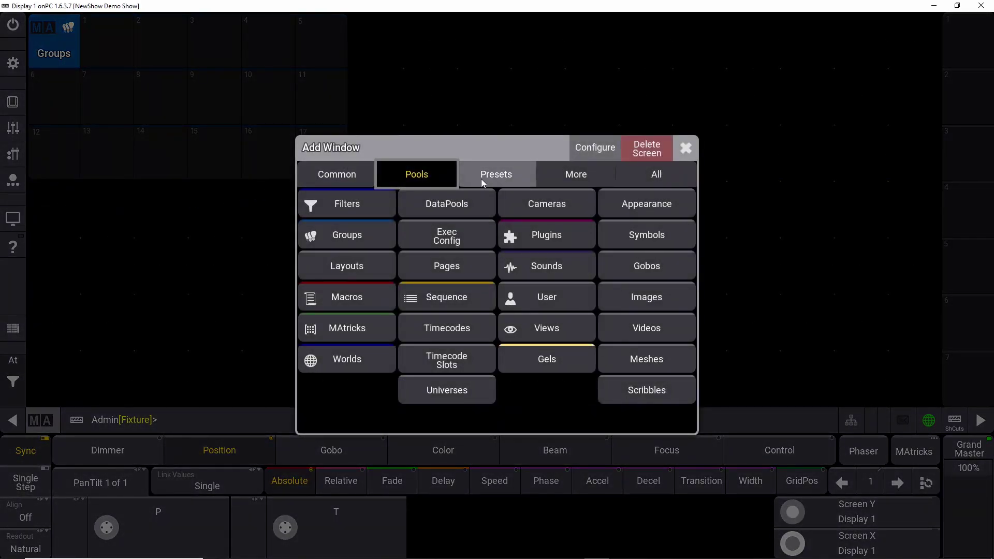
{"action": "left_click", "coordinate": [505, 177]}
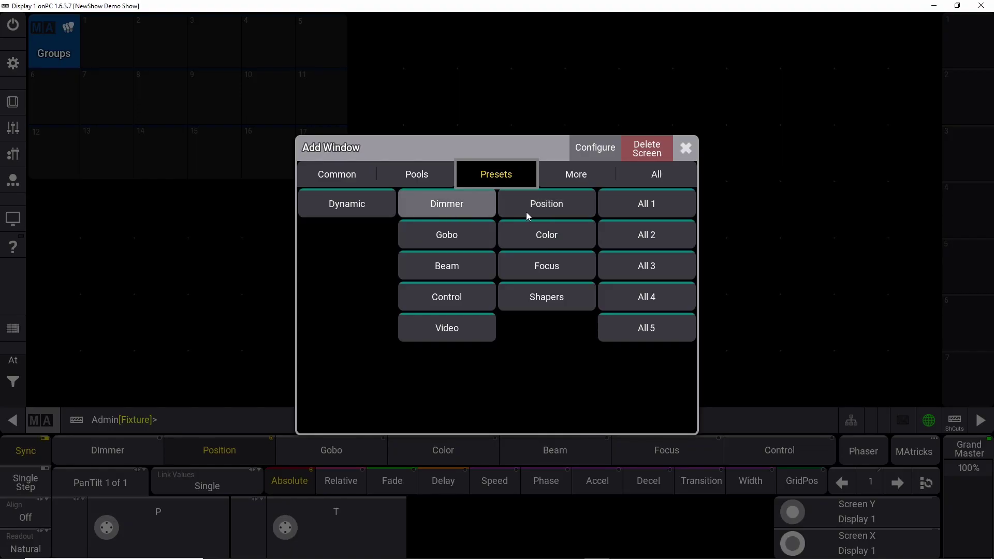
{"action": "left_click", "coordinate": [554, 210]}
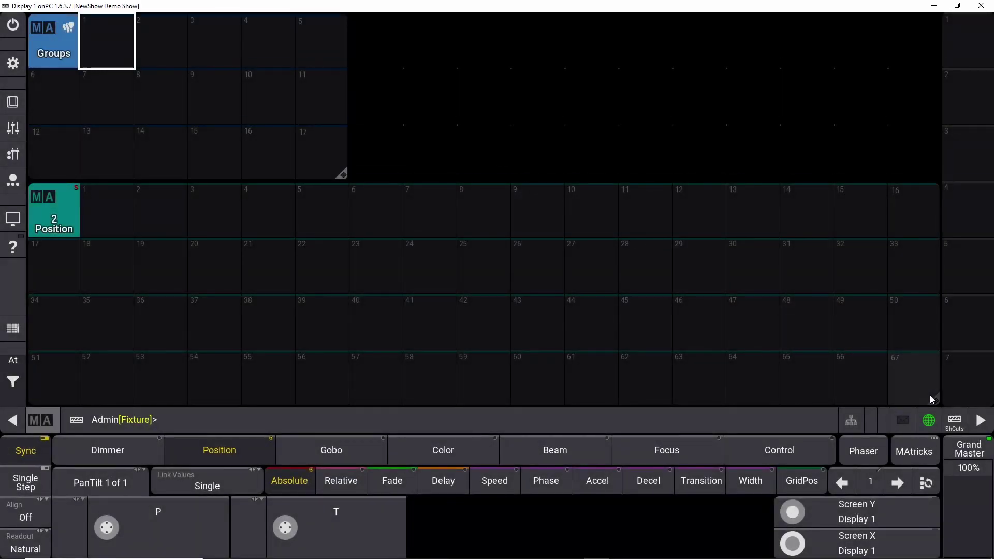
{"action": "mouse_move", "coordinate": [934, 357]}
{"action": "left_mouse_down"}
{"action": "mouse_move", "coordinate": [913, 390]}
{"action": "mouse_move", "coordinate": [351, 300]}
{"action": "left_mouse_up"}
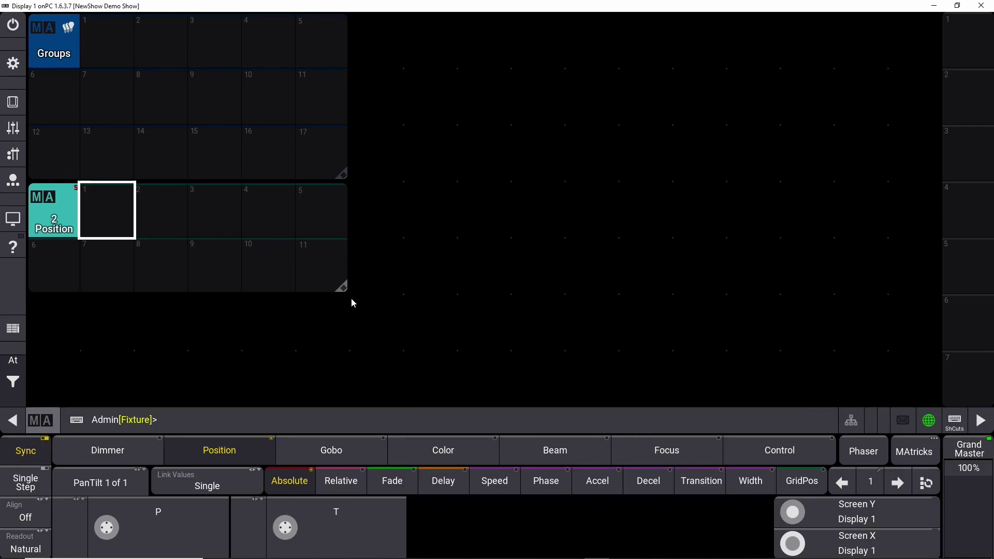
{"action": "left_click", "coordinate": [361, 34]}
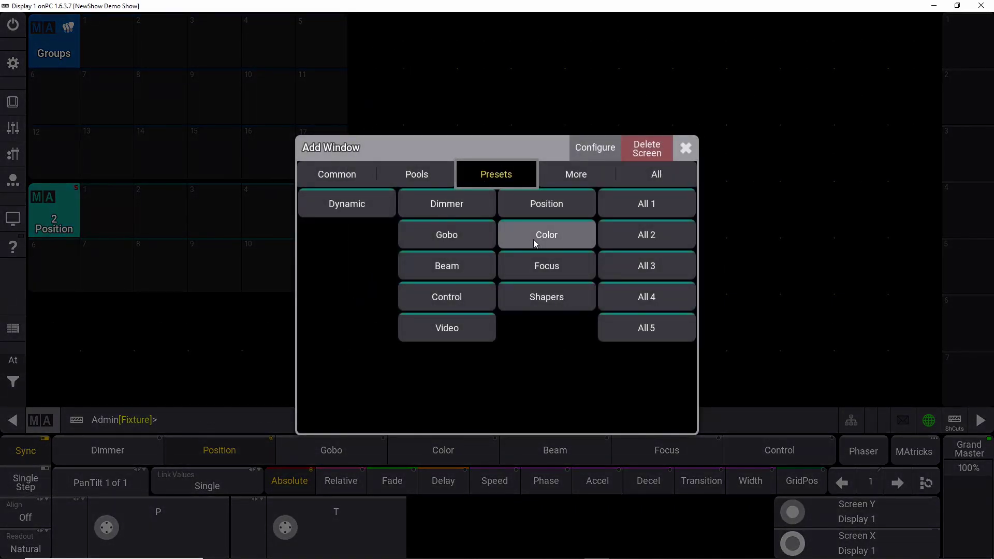
{"action": "left_click", "coordinate": [546, 235]}
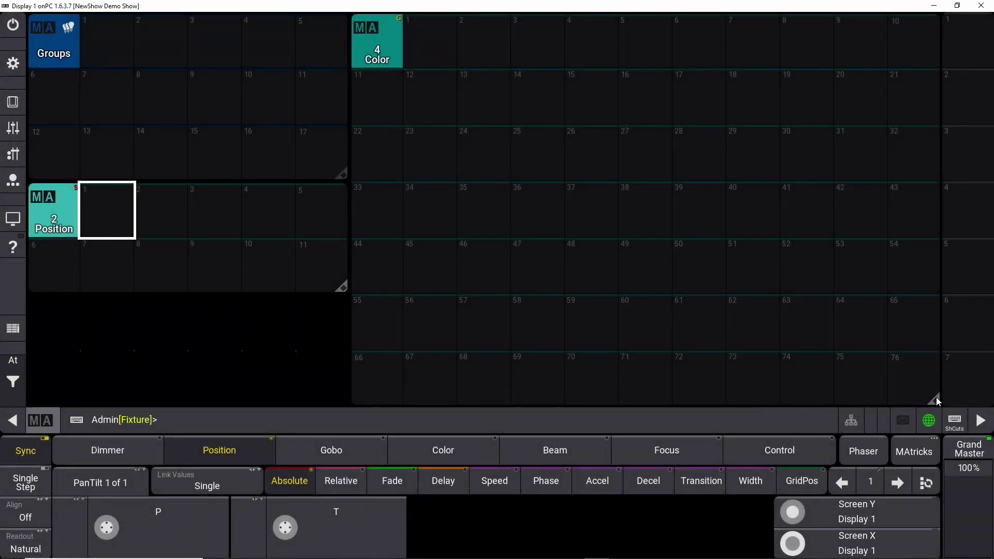
{"action": "left_click_drag", "start_coordinate": [934, 394], "coordinate": [881, 62]}
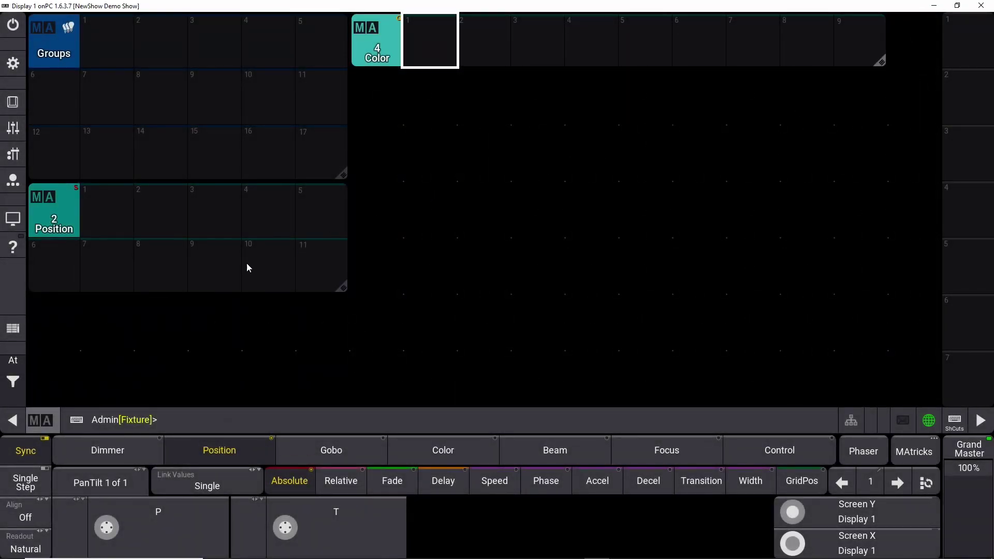
Step: Mark out empty areas and add Gobo, Beam and Focus preset pool windows
{"action": "left_click_drag", "start_coordinate": [33, 312], "coordinate": [843, 386]}
{"action": "left_click_drag", "start_coordinate": [934, 399], "coordinate": [359, 349]}
{"action": "left_click", "coordinate": [55, 380]}
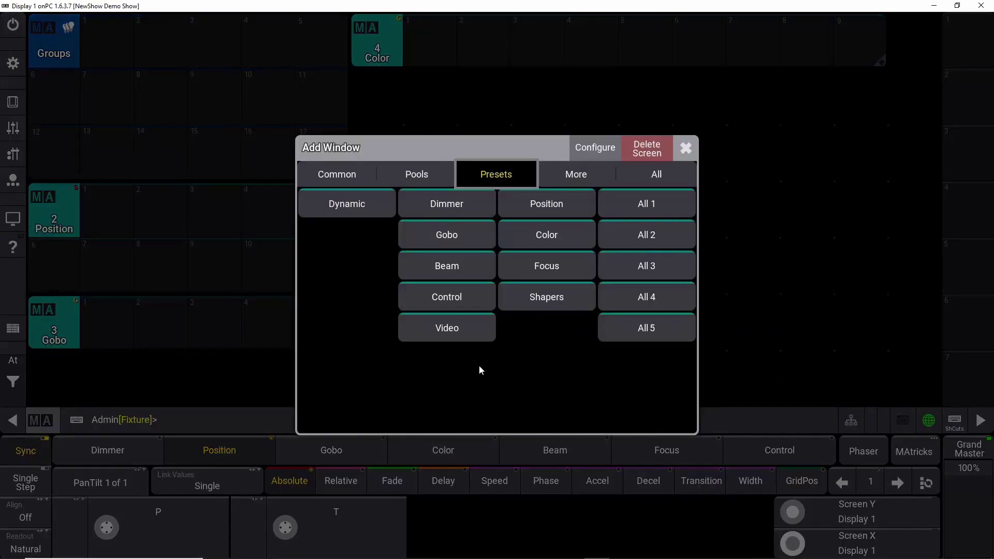
{"action": "left_click", "coordinate": [446, 236]}
{"action": "left_click_drag", "start_coordinate": [132, 401], "coordinate": [342, 397]}
{"action": "left_click", "coordinate": [373, 380]}
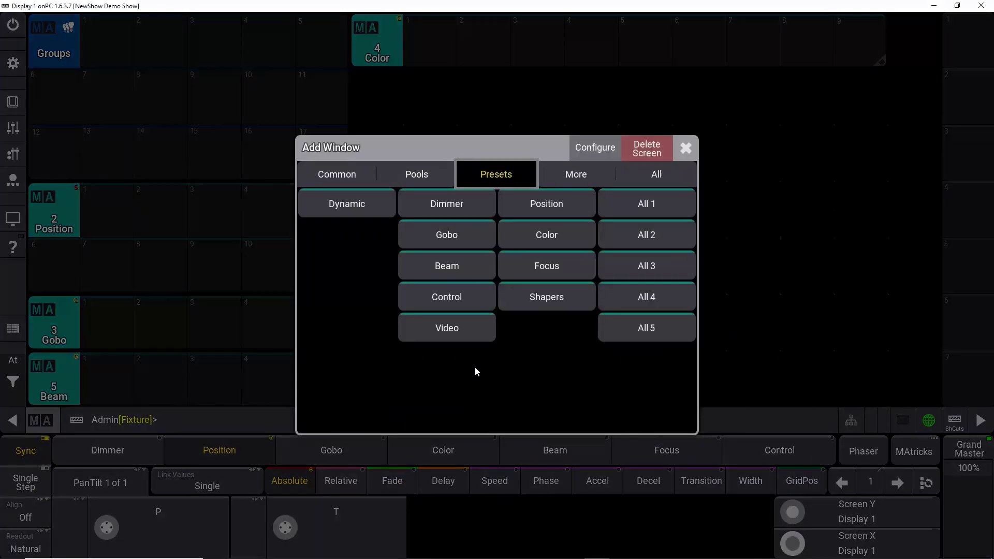
{"action": "left_click", "coordinate": [543, 257]}
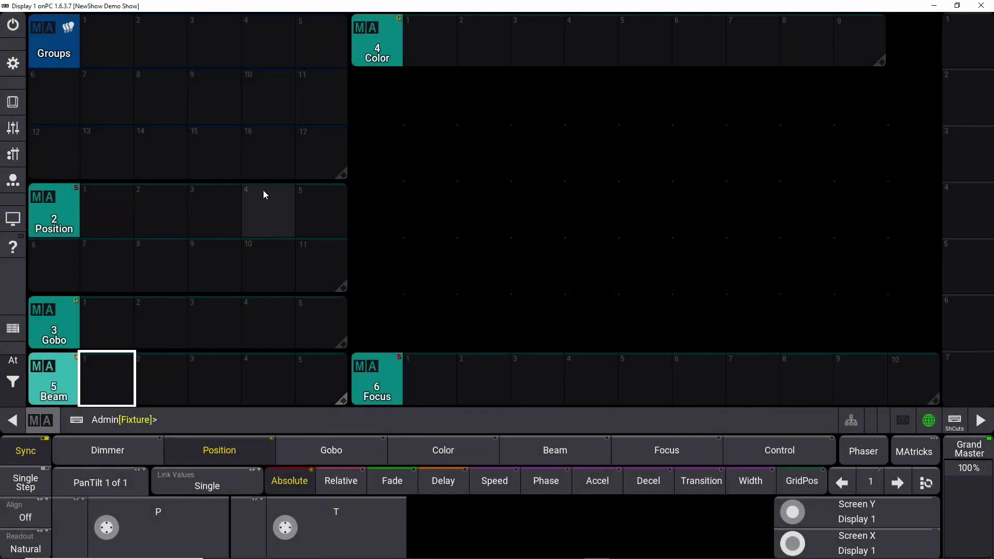
Step: Delete the Focus pool window and add the Focus presets pool again
{"action": "left_click", "coordinate": [368, 369]}
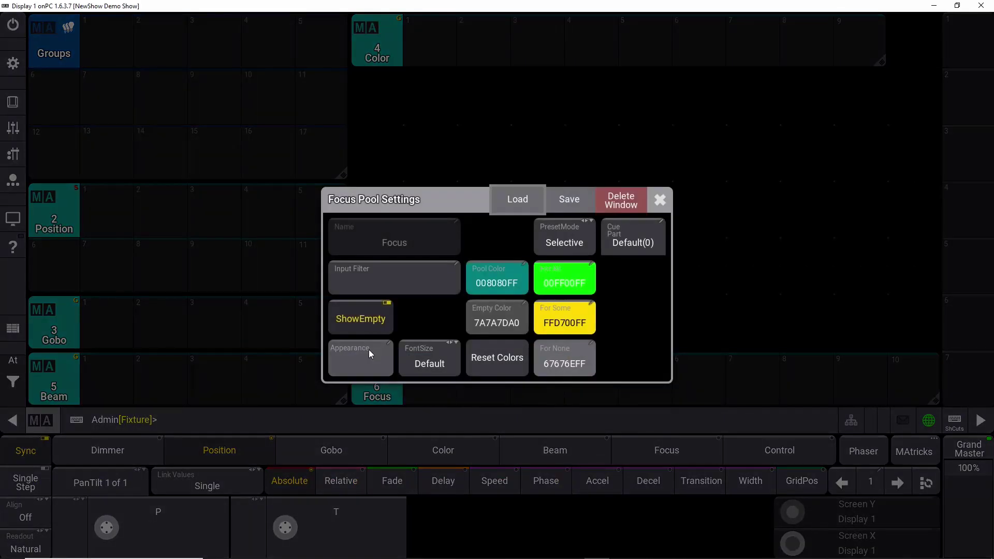
{"action": "left_click", "coordinate": [619, 200]}
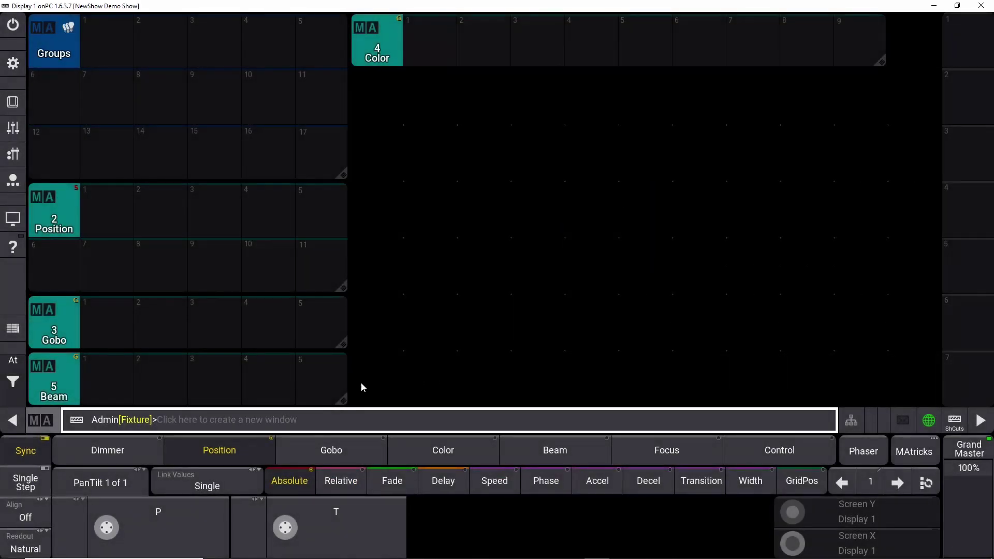
{"action": "left_click", "coordinate": [378, 376]}
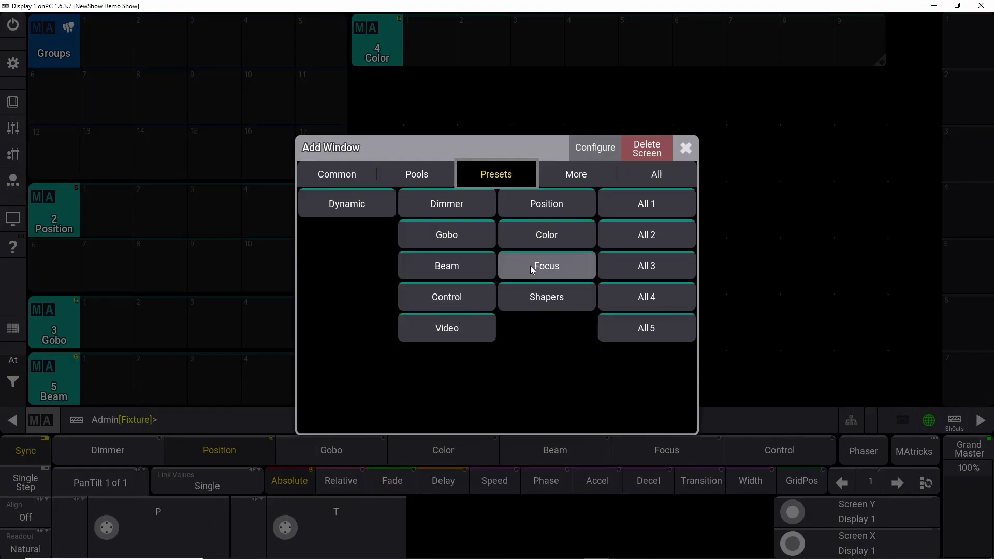
{"action": "left_click", "coordinate": [546, 266]}
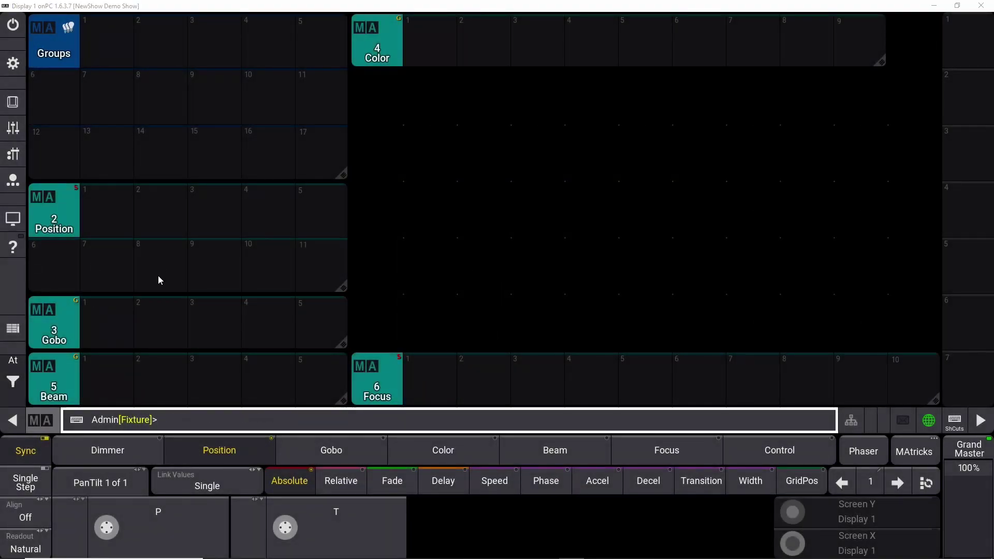
Step: Add a Common > 3D window in the middle area and stretch the Color pool rightward
{"action": "left_click", "coordinate": [365, 90]}
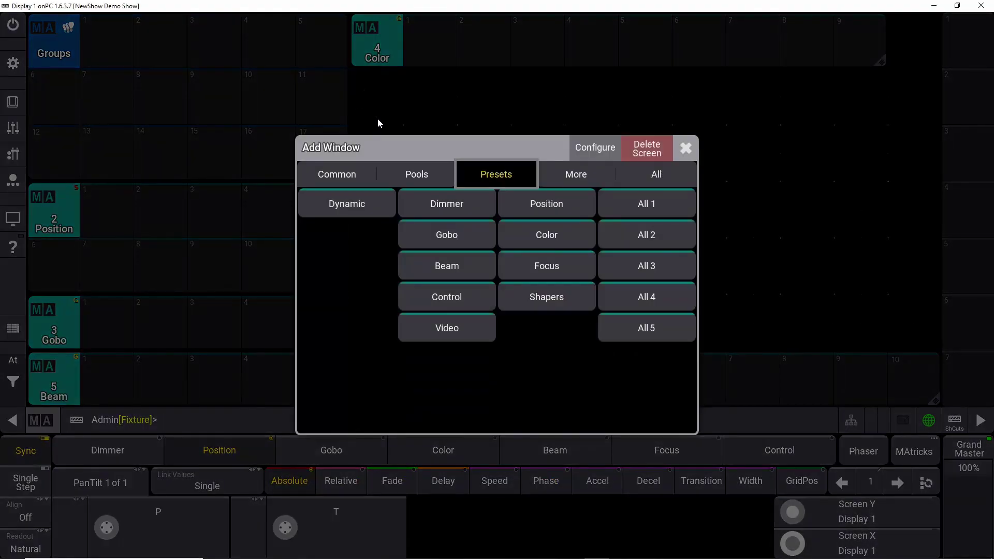
{"action": "left_click", "coordinate": [359, 175]}
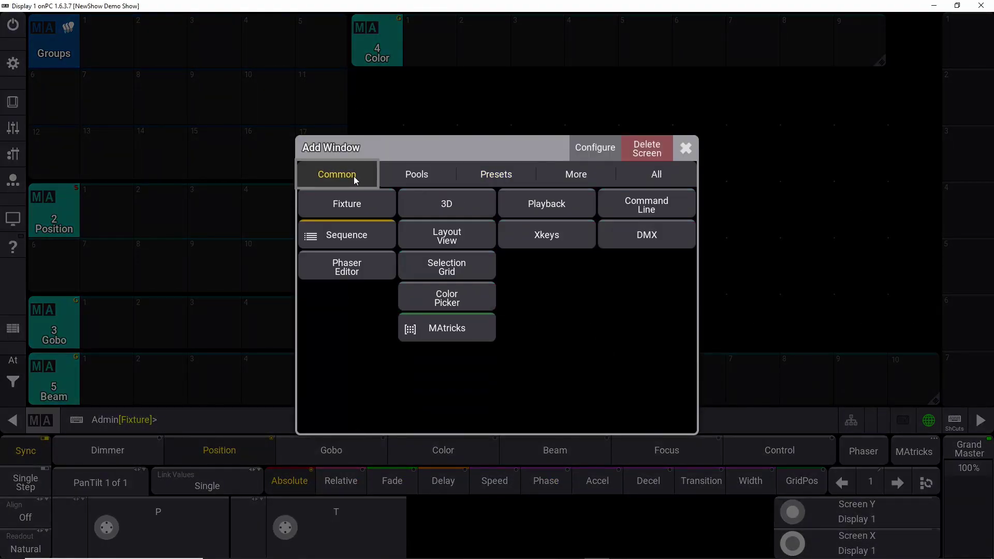
{"action": "left_click", "coordinate": [449, 207]}
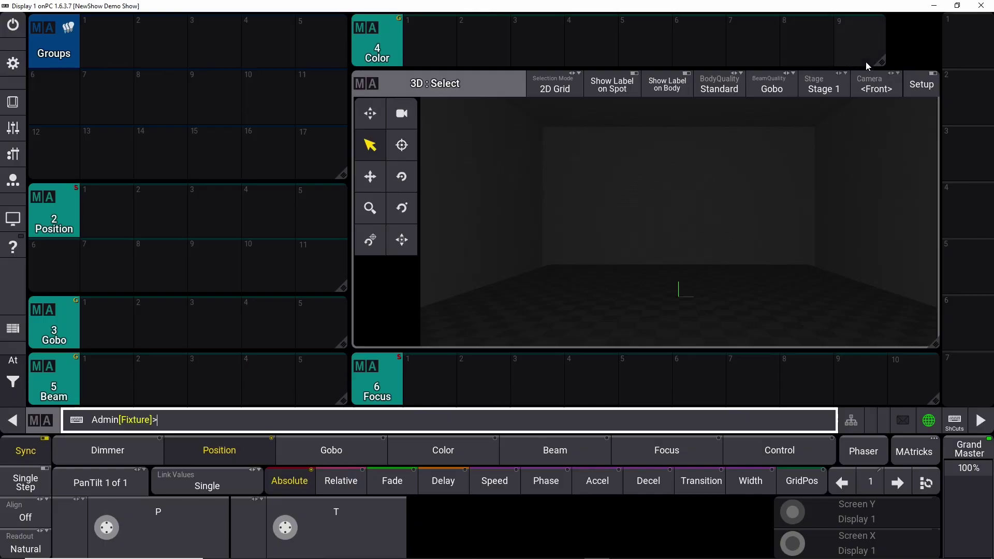
{"action": "left_click_drag", "start_coordinate": [882, 63], "coordinate": [936, 69]}
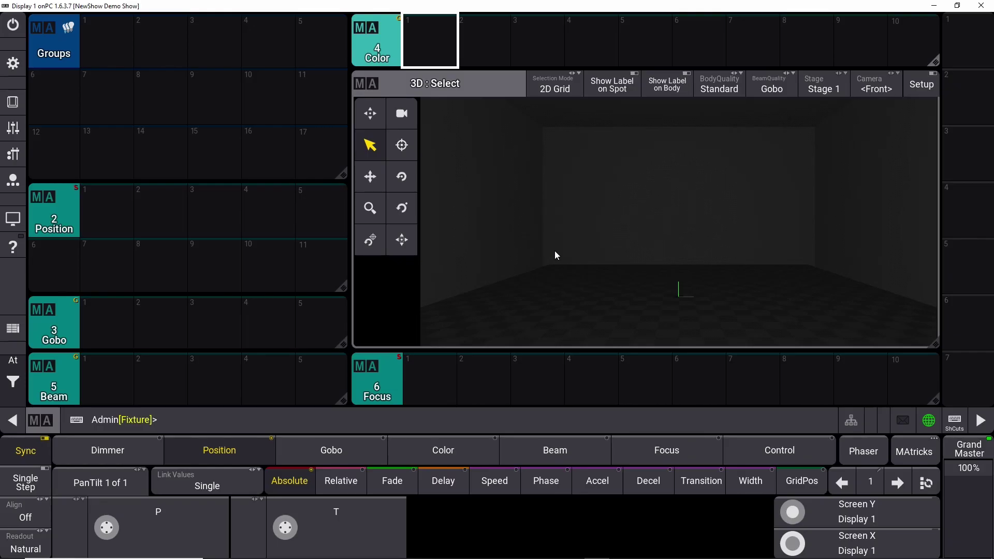
Step: Enter a Store command from the Command Section keypad and return to the pools and 3D layout
{"action": "left_click", "coordinate": [12, 102]}
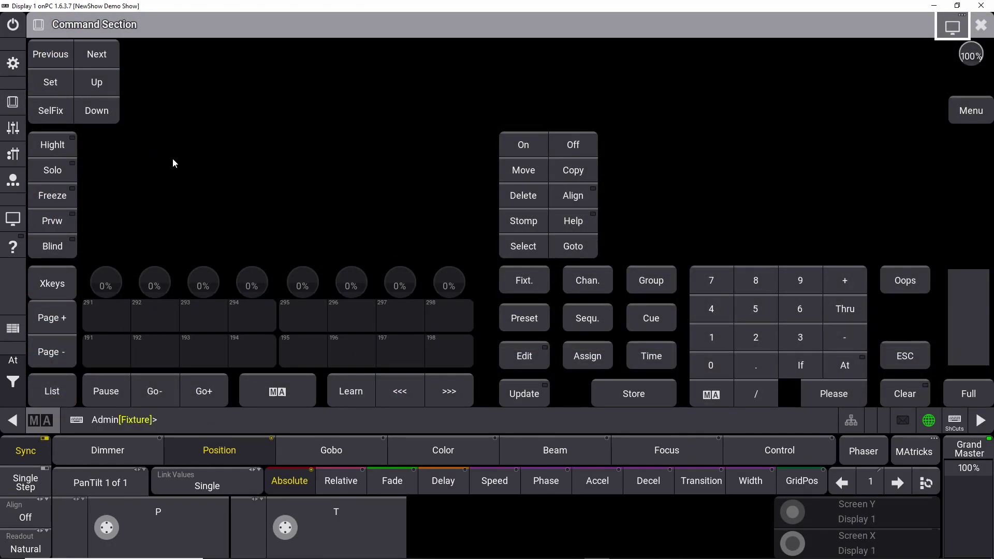
{"action": "left_click", "coordinate": [633, 393]}
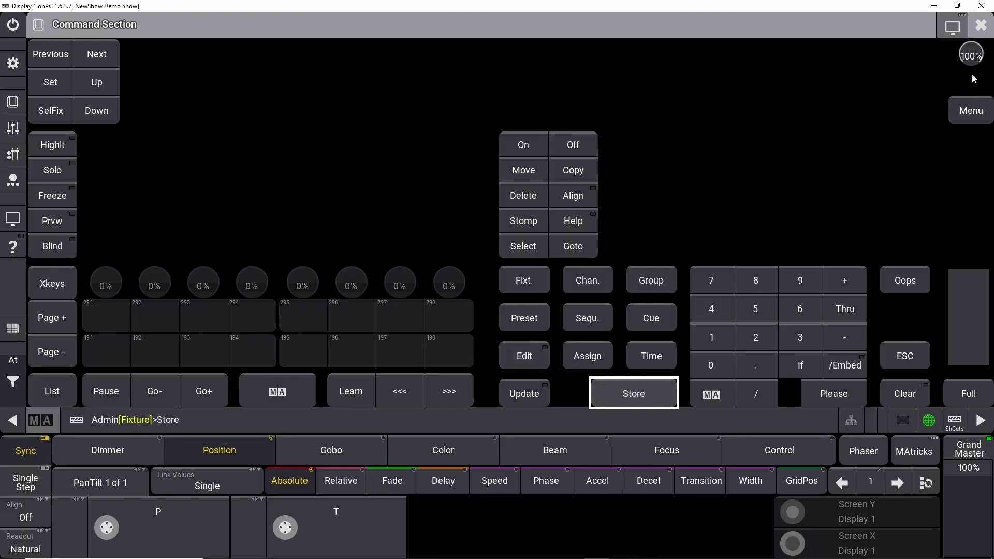
{"action": "left_click", "coordinate": [980, 24]}
{"action": "left_click", "coordinate": [213, 422]}
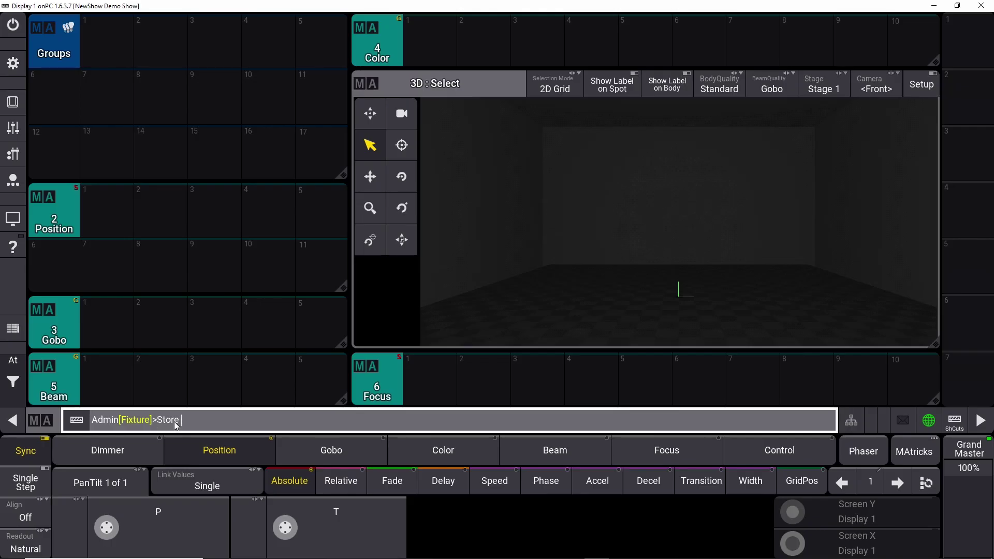
Step: Store the layout in view slot 1 with the label 'My First View'
{"action": "left_click", "coordinate": [964, 48]}
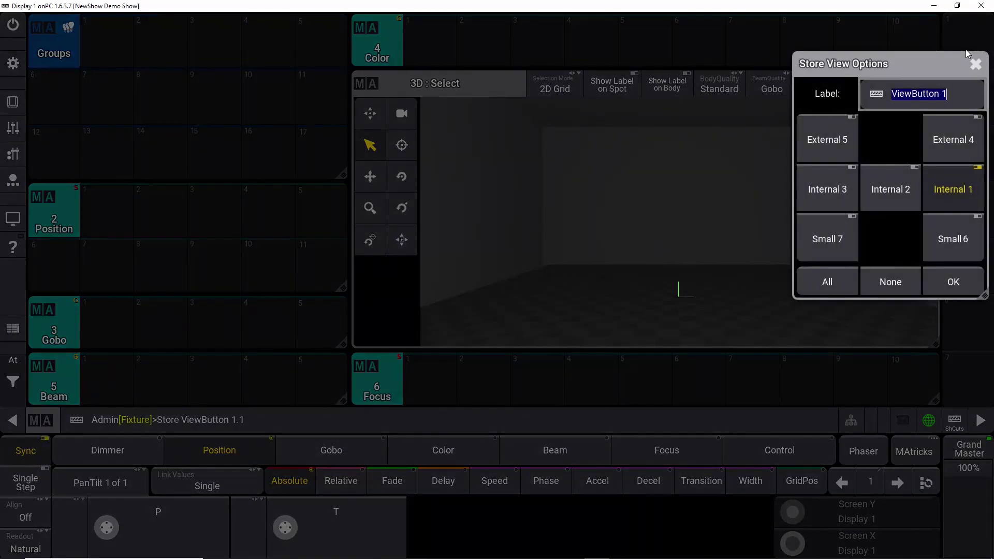
{"action": "type", "text": "My"}
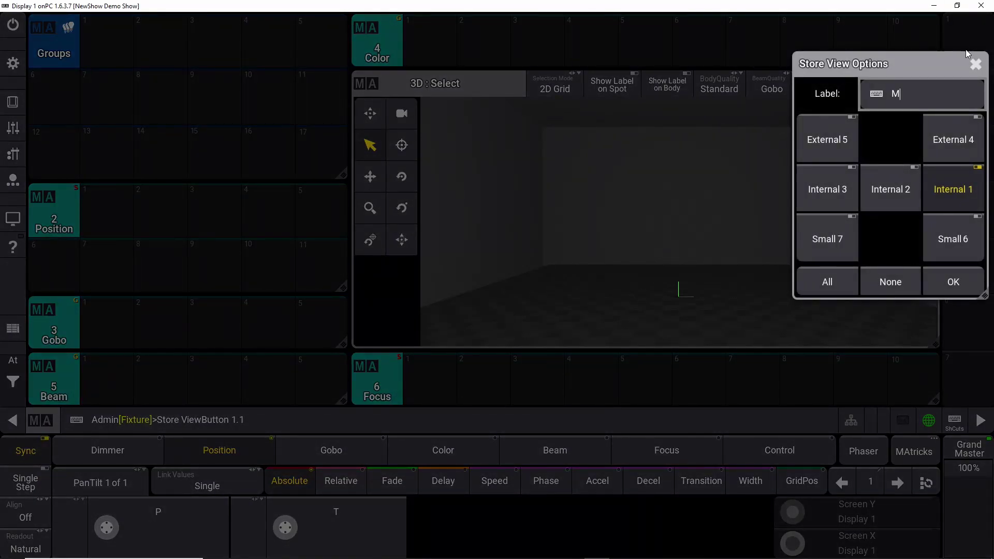
{"action": "type", "text": "irst "}
{"action": "type", "text": "Vi"}
{"action": "type", "text": "ew"}
{"action": "left_click", "coordinate": [954, 281]}
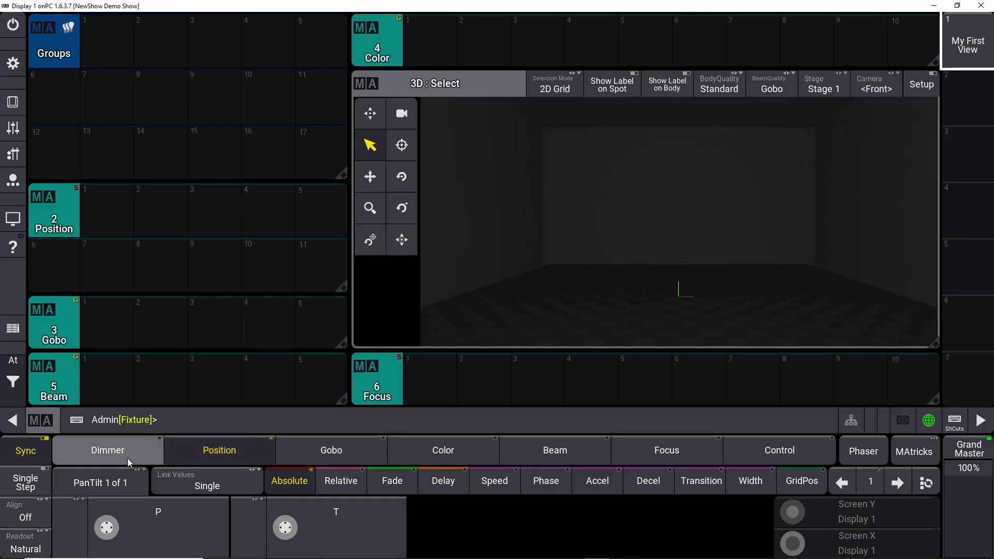
{"action": "left_click", "coordinate": [31, 449]}
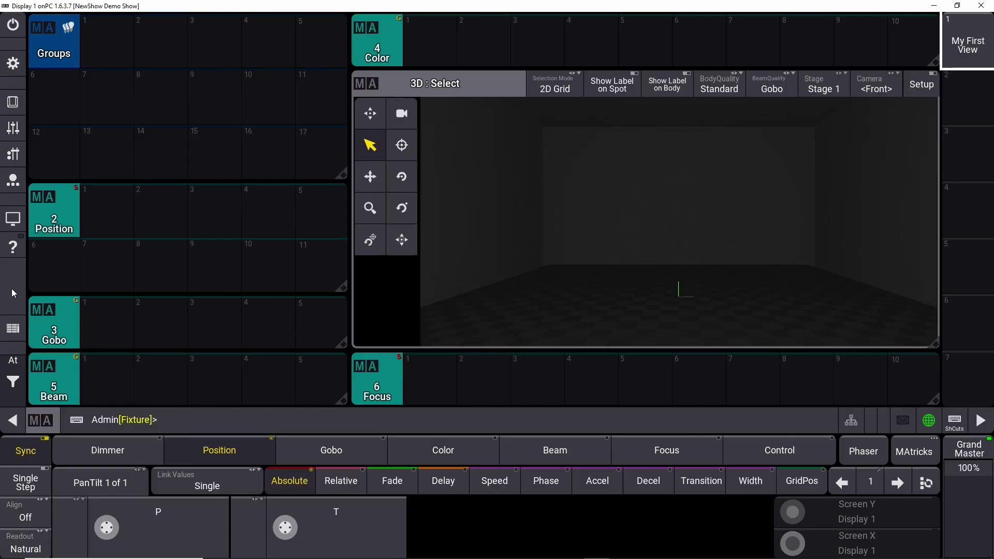
Step: Select fixtures 701 through 712 using the Command Section keypad
{"action": "left_click", "coordinate": [13, 103]}
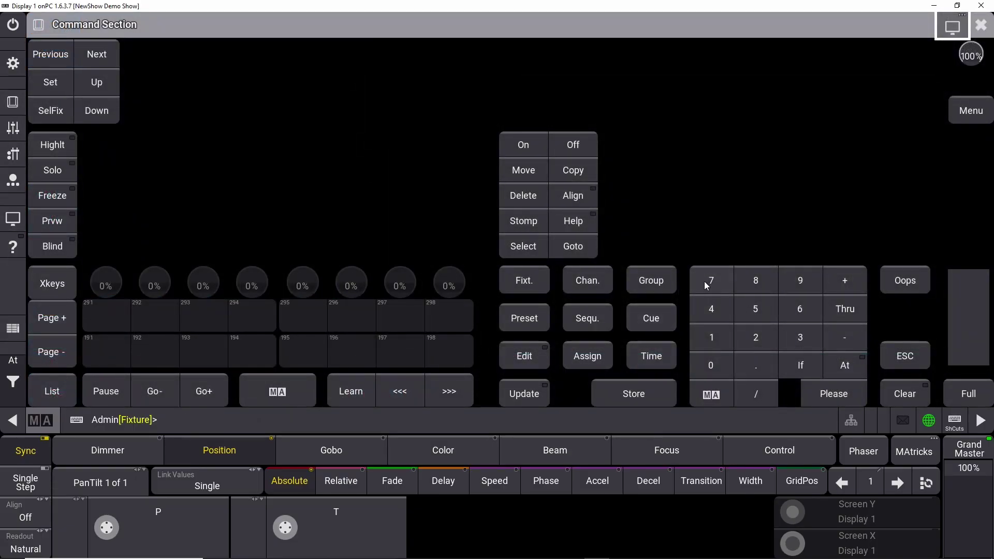
{"action": "left_click", "coordinate": [710, 280]}
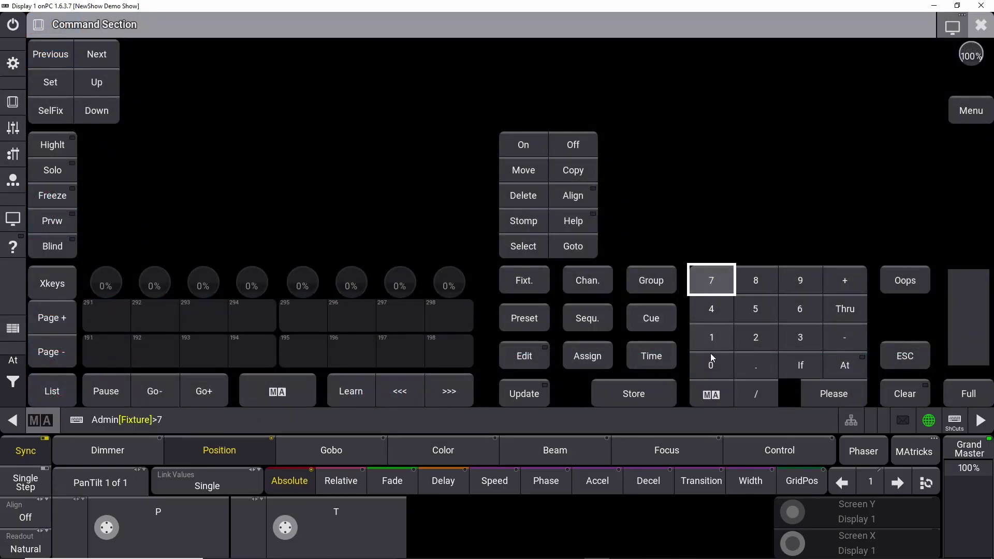
{"action": "left_click", "coordinate": [711, 364]}
{"action": "left_click", "coordinate": [711, 337]}
{"action": "left_click", "coordinate": [845, 308]}
{"action": "left_click", "coordinate": [711, 281]}
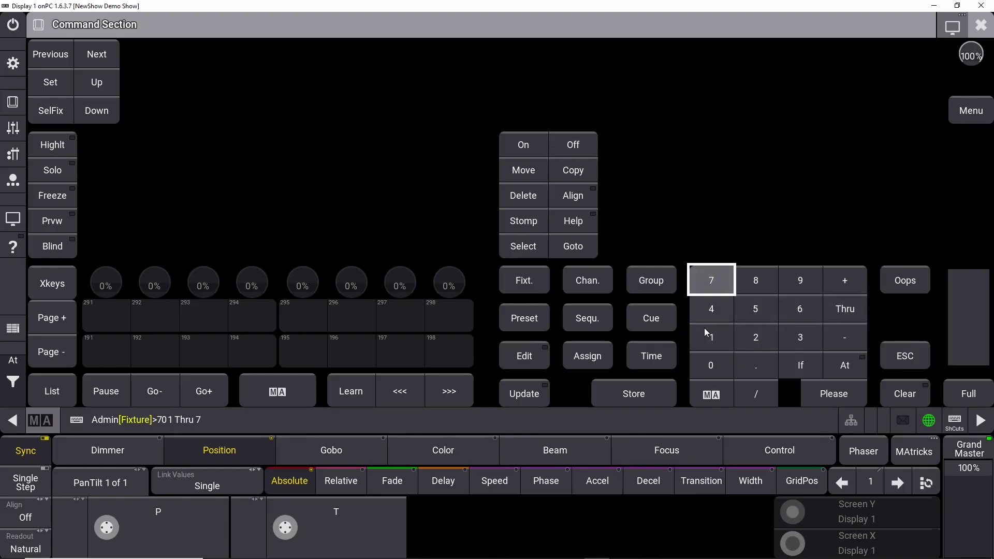
{"action": "left_click", "coordinate": [711, 337]}
{"action": "left_click", "coordinate": [755, 337]}
{"action": "left_click", "coordinate": [833, 393]}
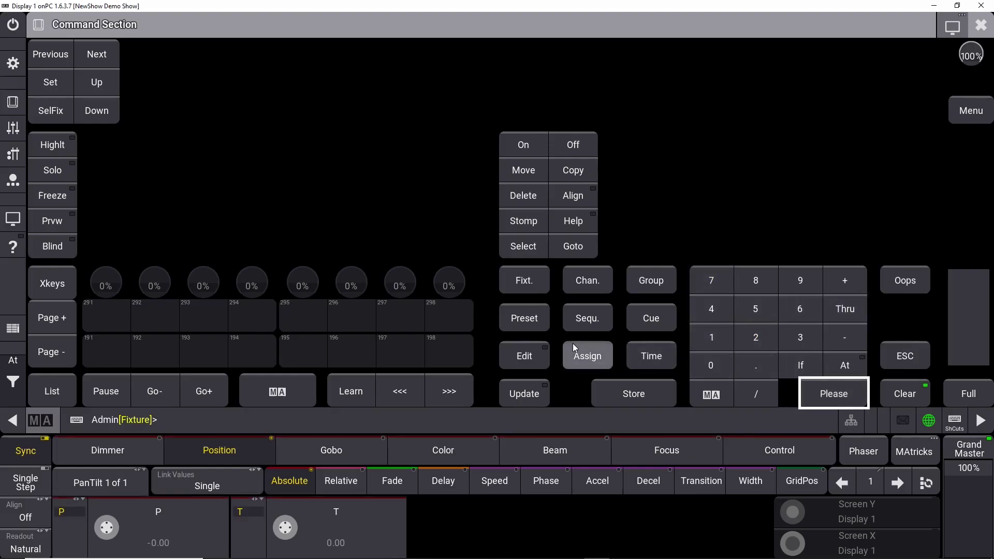
{"action": "left_click", "coordinate": [979, 27]}
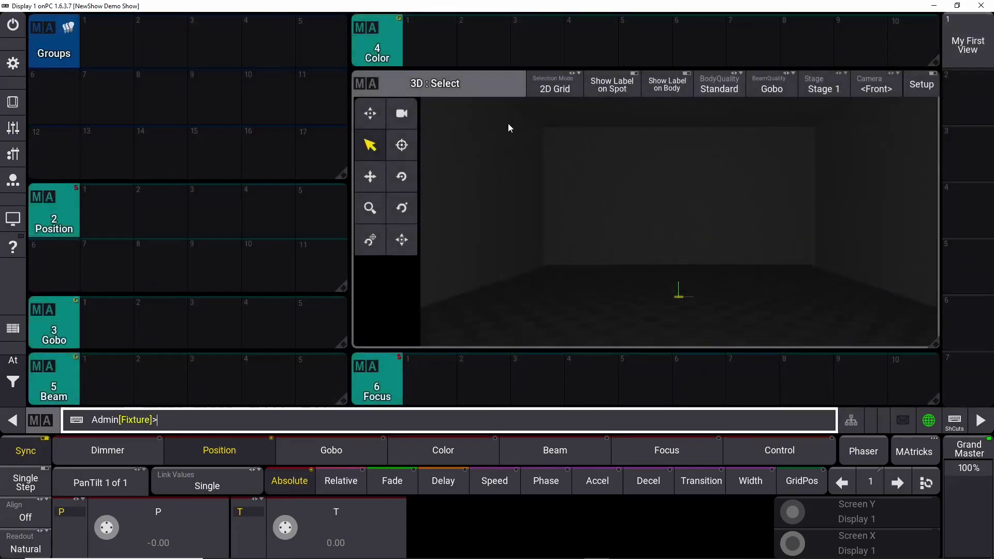
Step: Enter a fresh Store command and return to the Groups and 3D view
{"action": "left_click", "coordinate": [12, 102]}
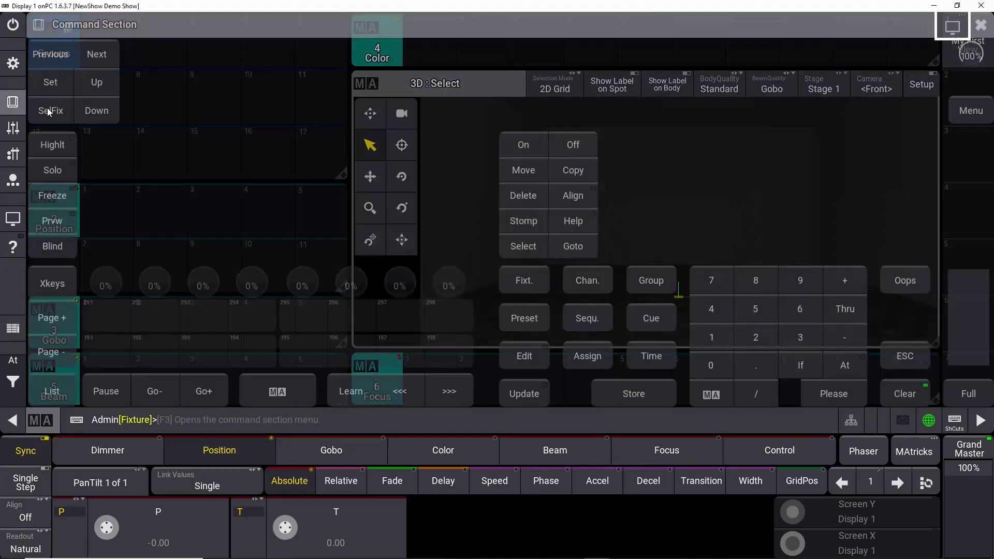
{"action": "left_click", "coordinate": [648, 398]}
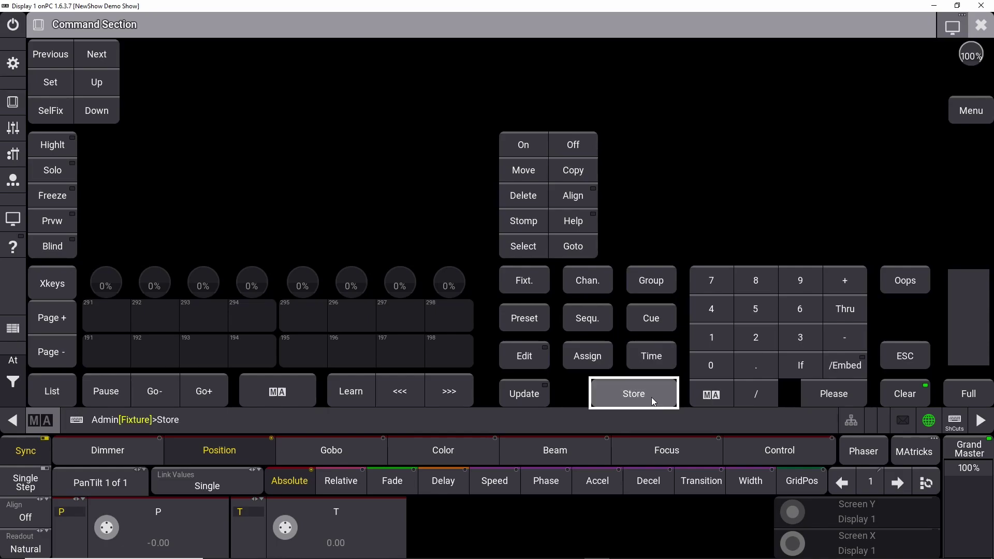
{"action": "left_click", "coordinate": [980, 27]}
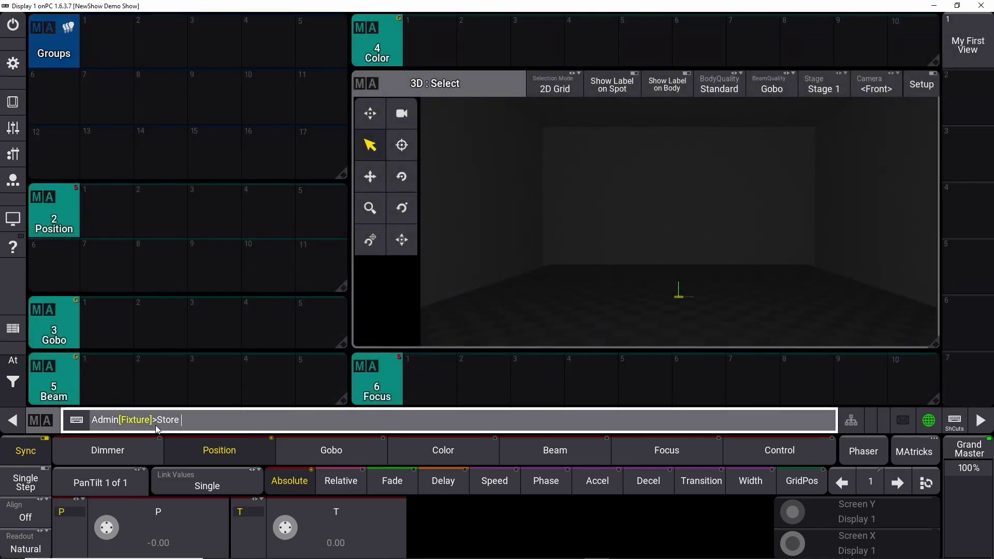
{"action": "left_click", "coordinate": [177, 424]}
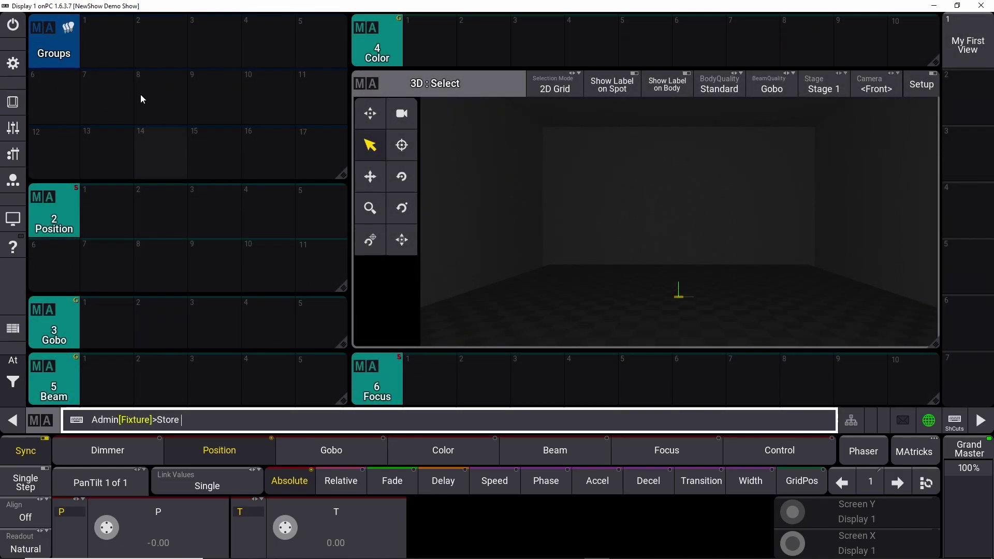
Step: Store the 701–712 selection in Groups pool cell 1 and label it 'All Vipers'
{"action": "left_click", "coordinate": [95, 43]}
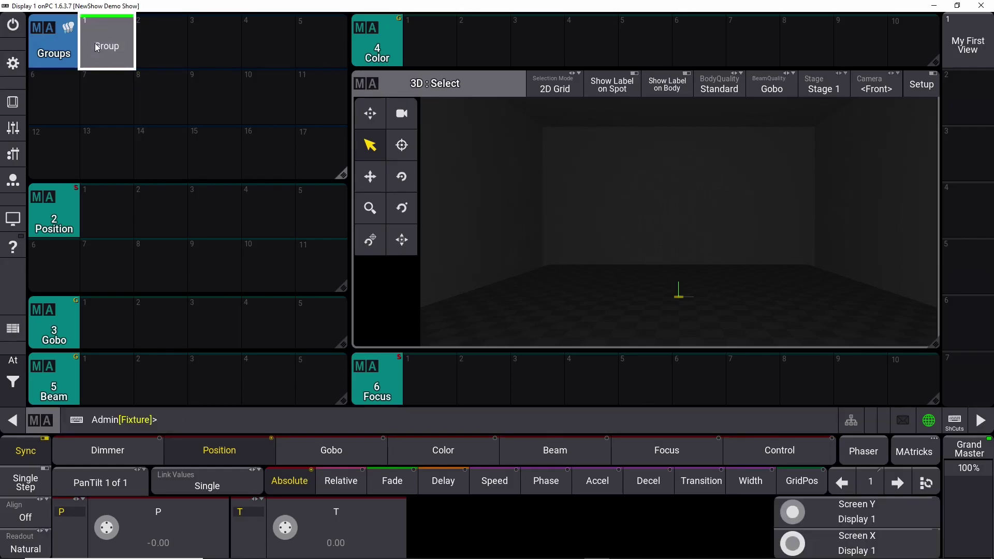
{"action": "left_click", "coordinate": [117, 111]}
{"action": "left_click", "coordinate": [150, 143]}
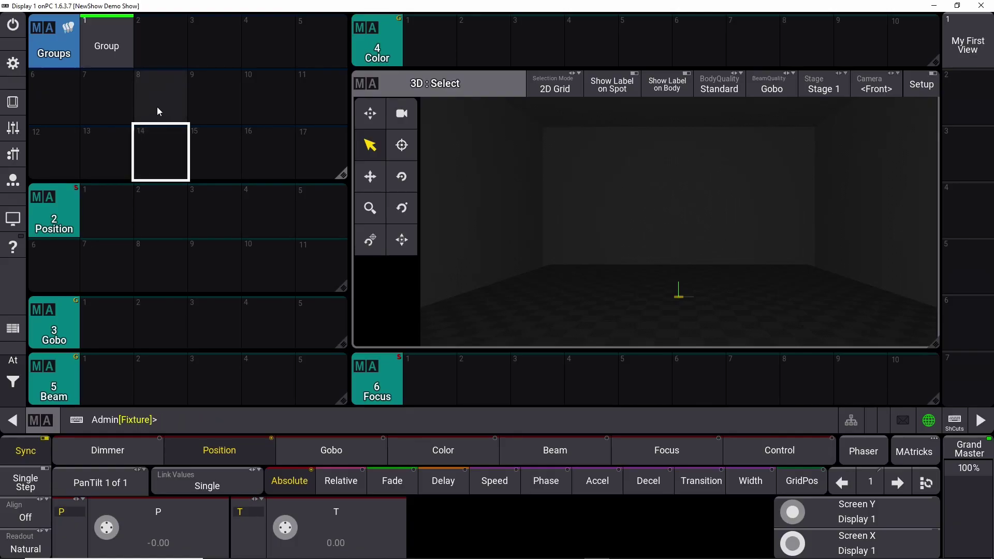
{"action": "left_click", "coordinate": [110, 40]}
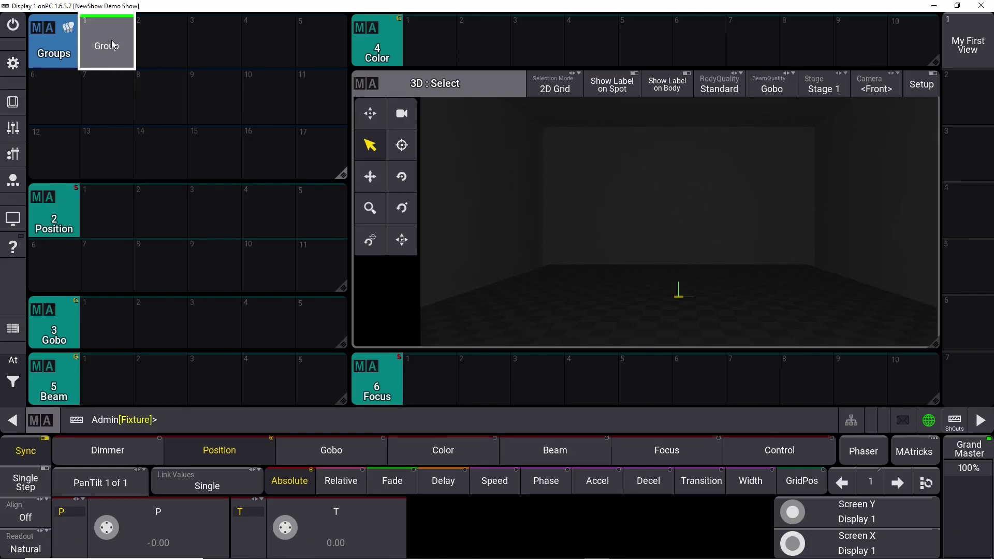
{"action": "type", "text": "All"}
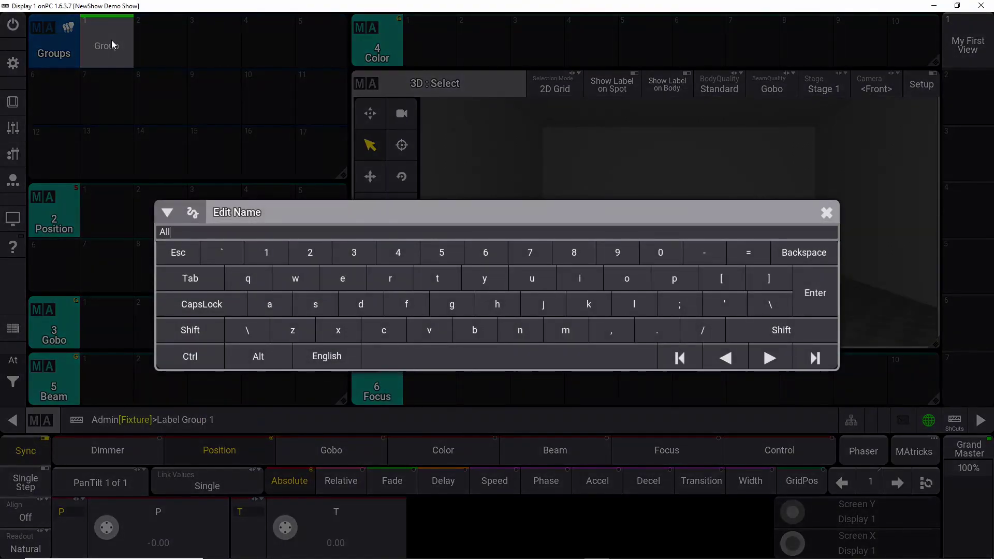
{"action": "type", "text": " Vipers"}
{"action": "key", "text": "Return"}
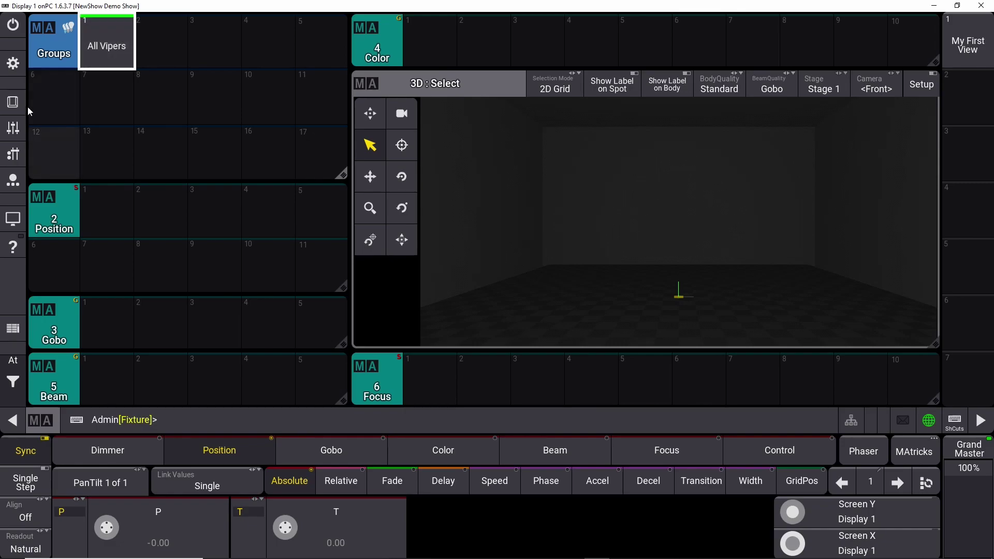
Step: Clear the previous selection and select fixtures 601 through 612
{"action": "left_click", "coordinate": [13, 102]}
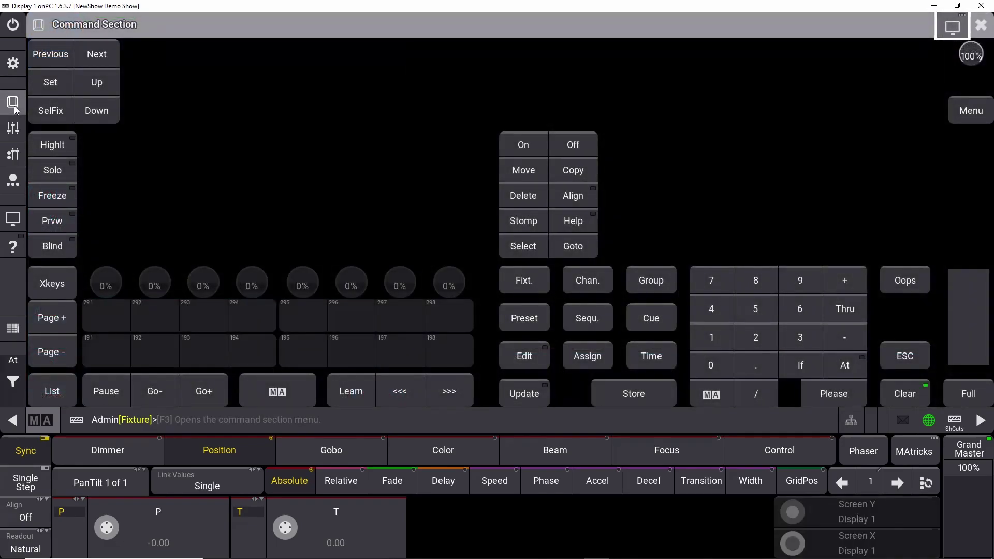
{"action": "left_click", "coordinate": [906, 395]}
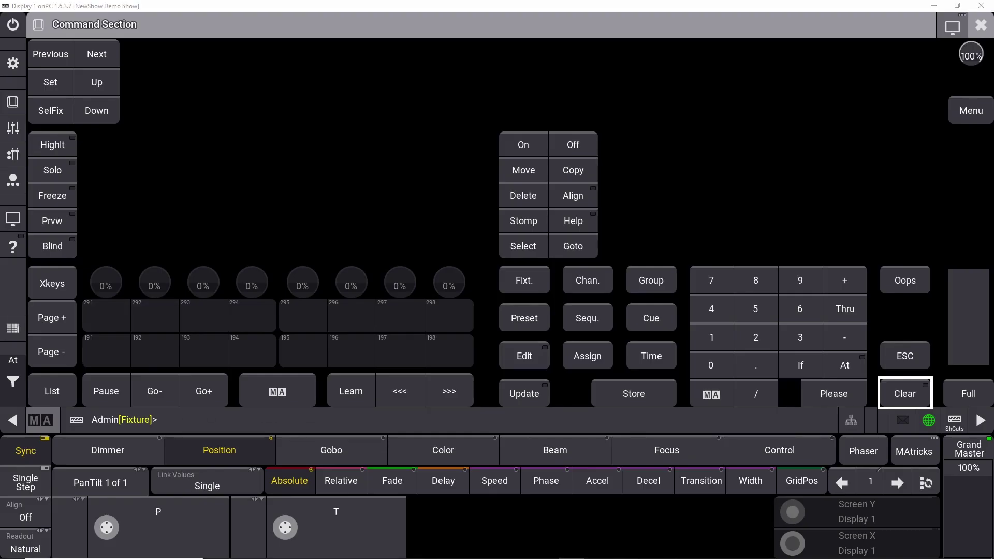
{"action": "left_click", "coordinate": [799, 309]}
{"action": "left_click", "coordinate": [711, 365]}
{"action": "left_click", "coordinate": [711, 338]}
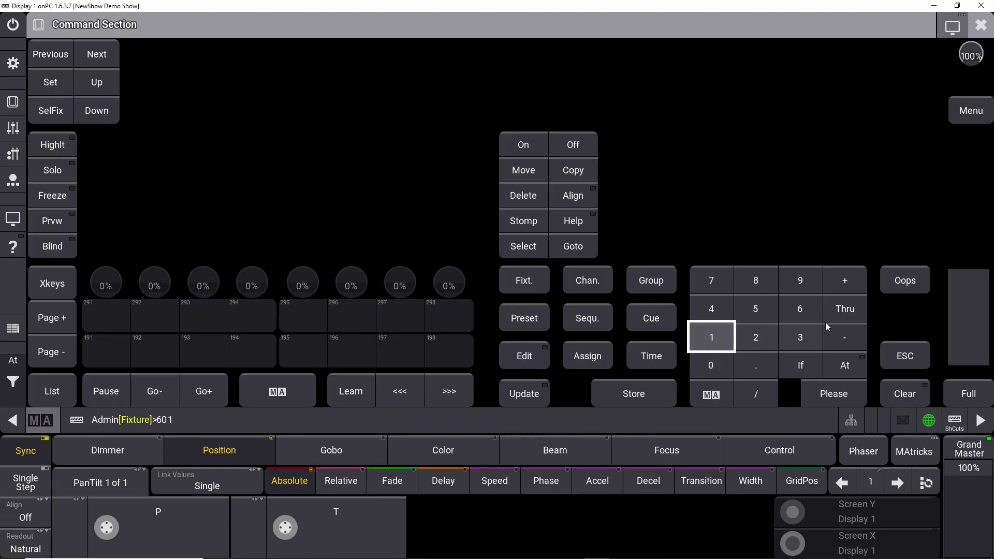
{"action": "left_click", "coordinate": [845, 308]}
{"action": "left_click", "coordinate": [799, 309]}
{"action": "left_click", "coordinate": [710, 336]}
{"action": "left_click", "coordinate": [754, 337]}
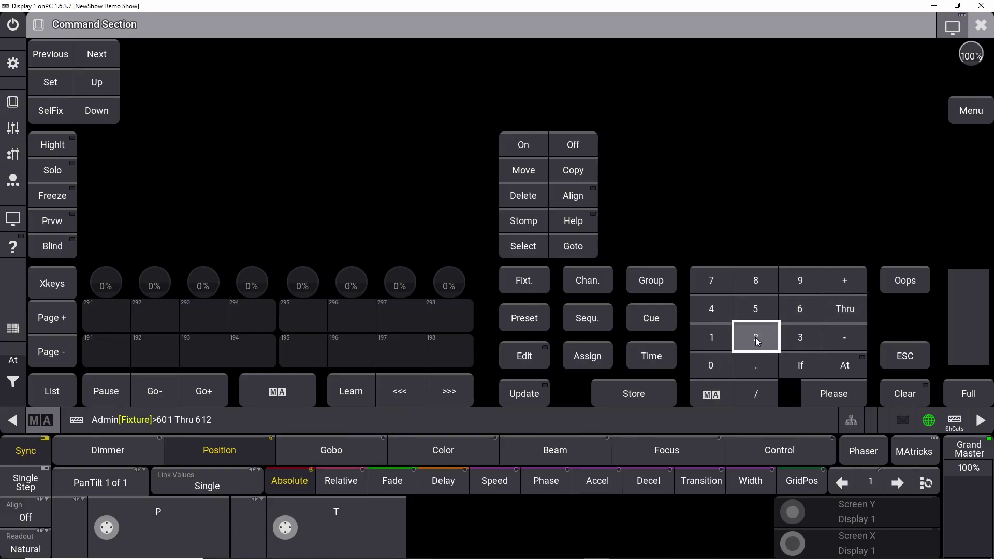
Step: Store the selection as group 2 and label it 'All Mac Aura'
{"action": "left_click", "coordinate": [634, 393]}
{"action": "left_click", "coordinate": [980, 25]}
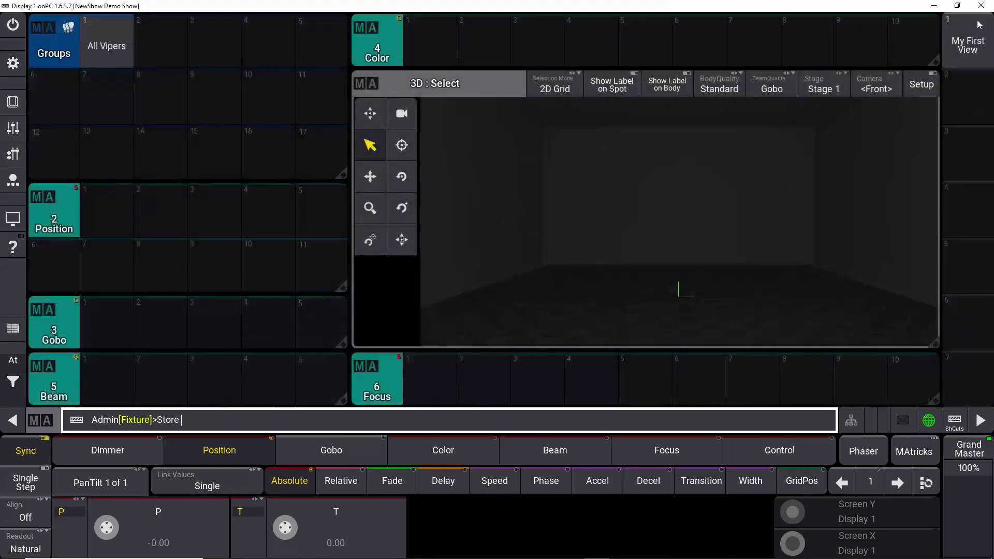
{"action": "left_click", "coordinate": [160, 46]}
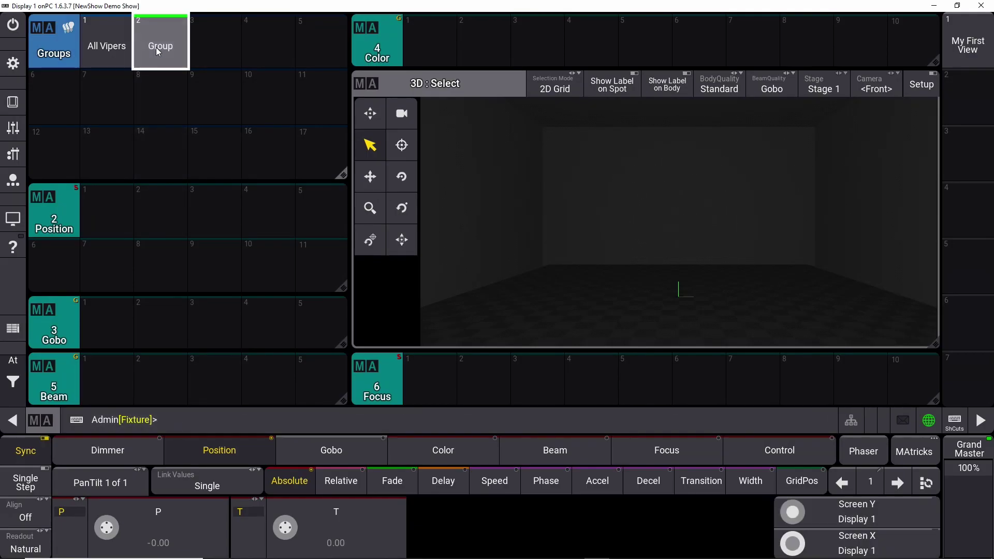
{"action": "left_click", "coordinate": [156, 48]}
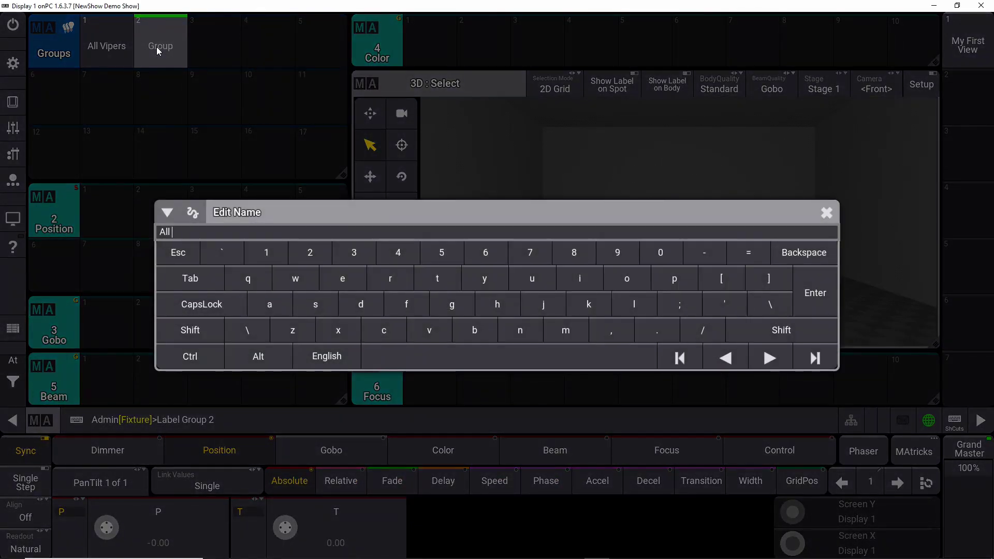
{"action": "type", "text": "All Mac Aura"}
{"action": "key", "text": "Return"}
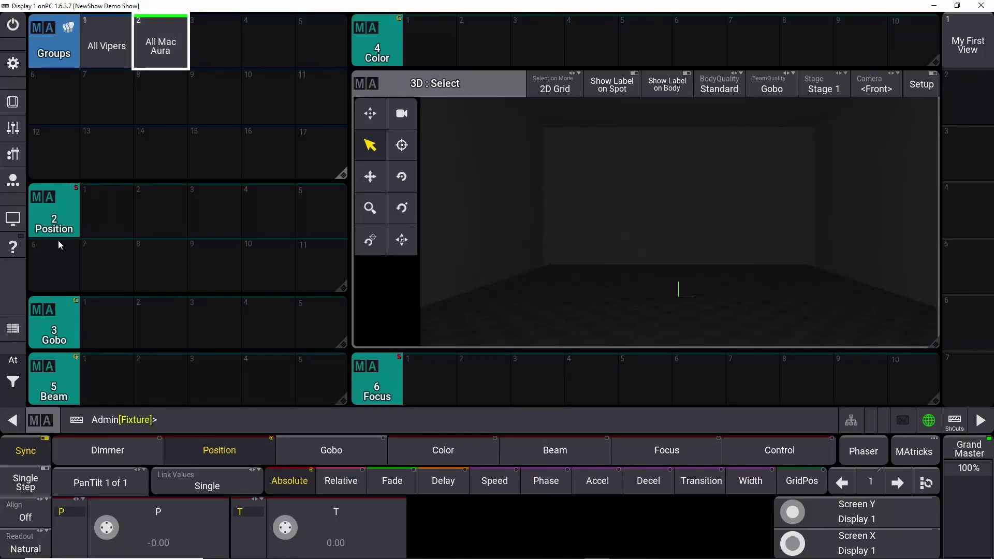
Step: Clear the selection and select fixtures 301 through 306
{"action": "left_click", "coordinate": [12, 102]}
{"action": "left_click", "coordinate": [904, 393]}
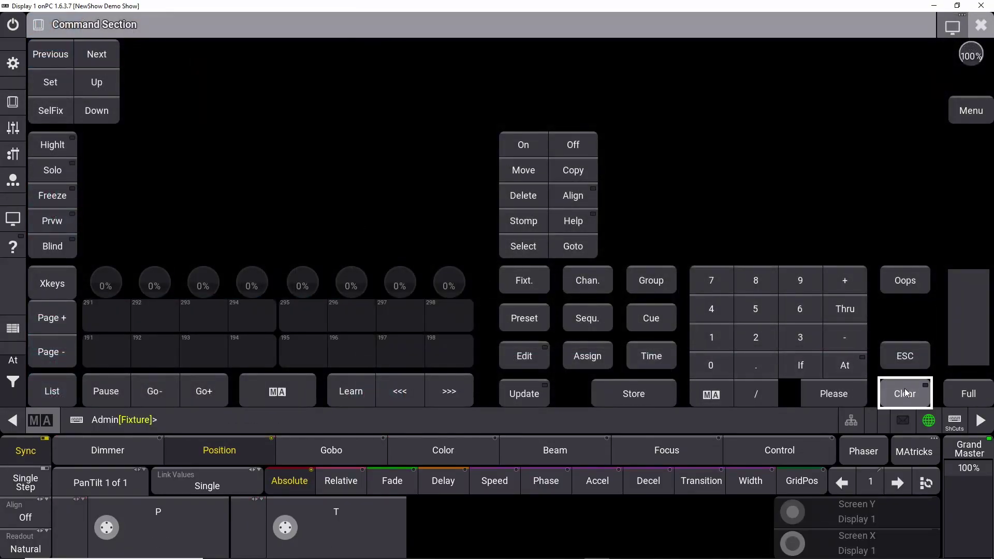
{"action": "left_click", "coordinate": [800, 337]}
{"action": "left_click", "coordinate": [710, 366]}
{"action": "left_click", "coordinate": [710, 337]}
{"action": "left_click", "coordinate": [845, 308]}
{"action": "left_click", "coordinate": [799, 337]}
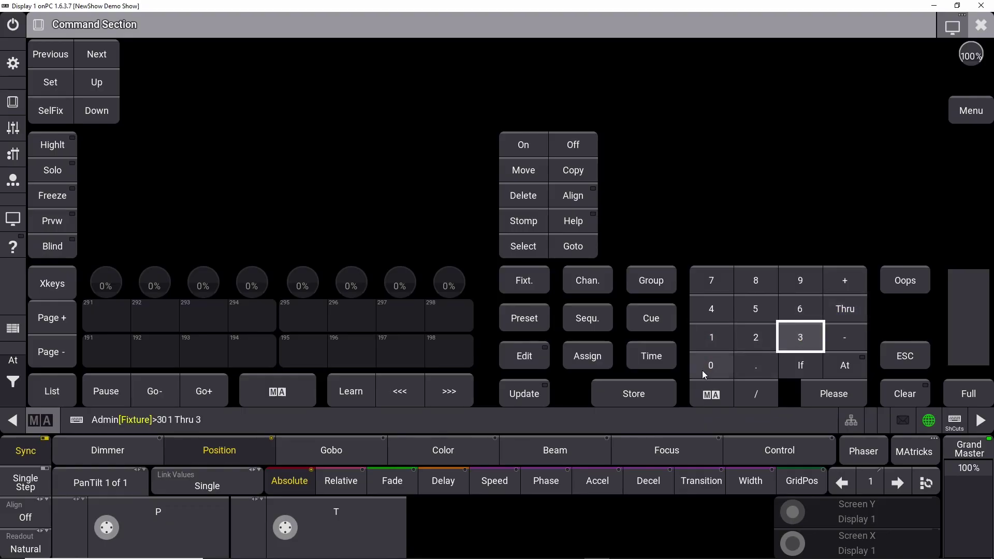
{"action": "left_click", "coordinate": [799, 308]}
{"action": "left_click", "coordinate": [833, 394]}
Step: Store the selection as group 3 and label it 'All Atomics'
{"action": "key", "text": "s"}
{"action": "type", "text": "Store"}
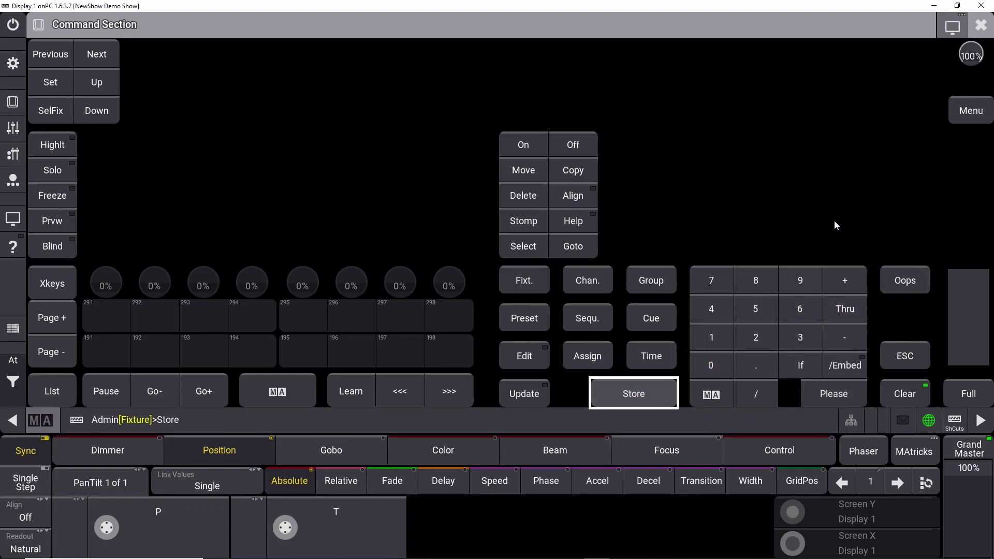
{"action": "key", "text": "F3"}
{"action": "left_click", "coordinate": [209, 28]}
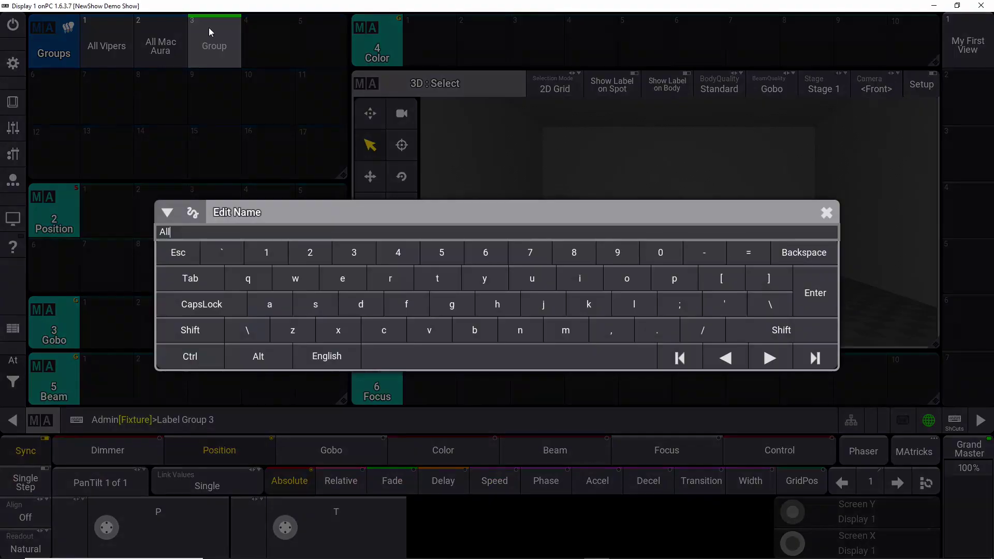
{"action": "type", "text": "All Atomics"}
{"action": "key", "text": "Return"}
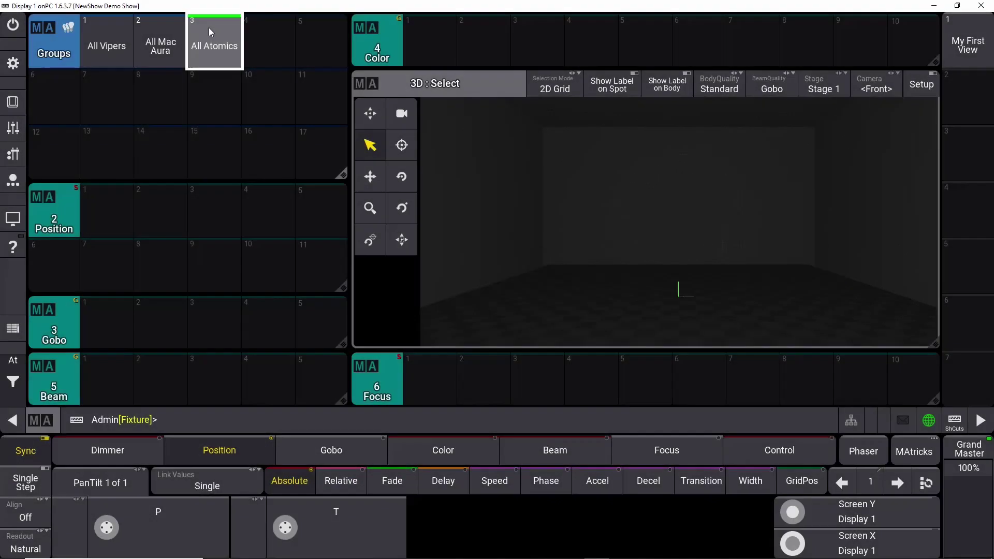
Step: Clear the selection and select fixtures 101 through 112
{"action": "left_click", "coordinate": [13, 102]}
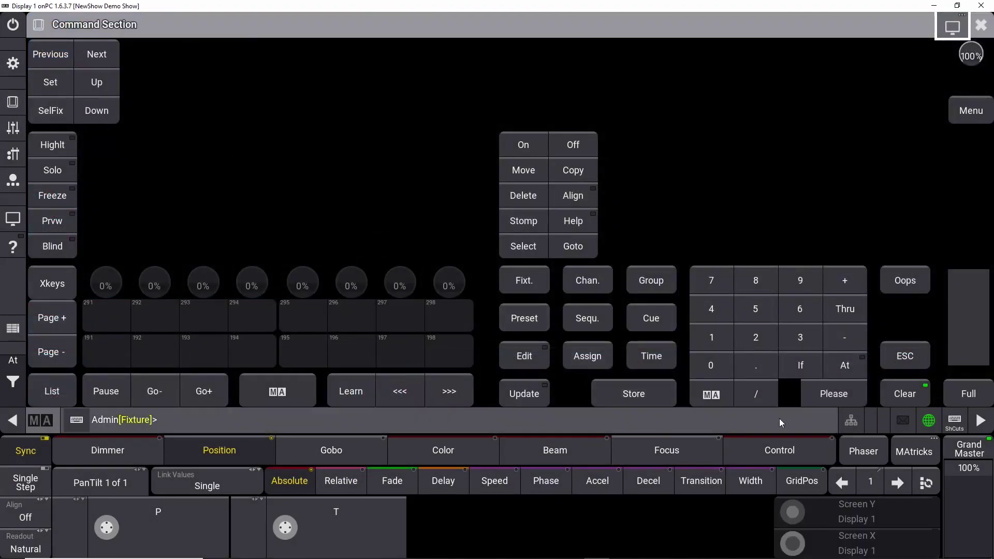
{"action": "left_click", "coordinate": [905, 394]}
{"action": "left_click", "coordinate": [634, 394]}
{"action": "left_click", "coordinate": [711, 338]}
{"action": "left_click", "coordinate": [710, 365]}
{"action": "left_click", "coordinate": [711, 337]}
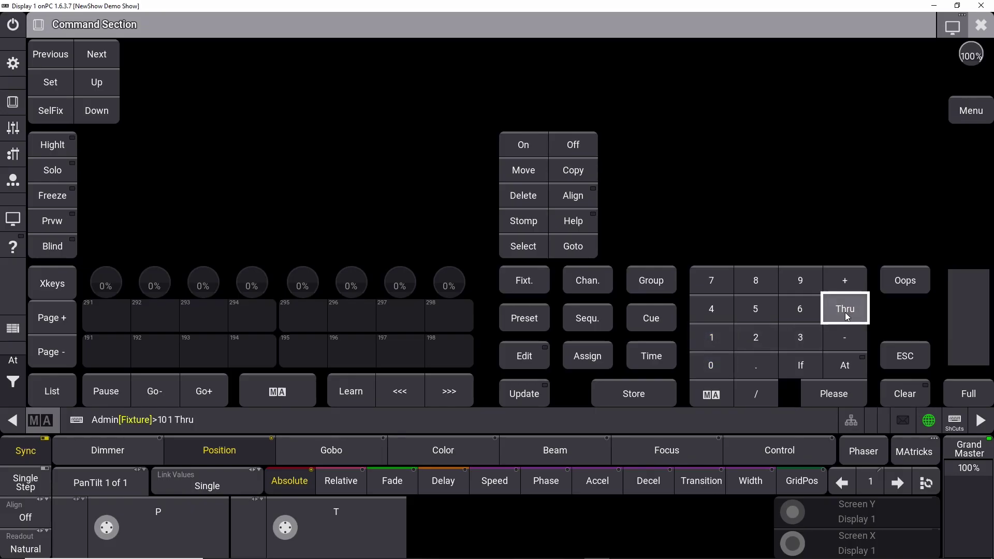
{"action": "left_click", "coordinate": [845, 308]}
{"action": "double_click", "coordinate": [712, 337]}
{"action": "left_click", "coordinate": [755, 337]}
Step: Store the selection as group 4 and label it 'All Dimmer'
{"action": "left_click", "coordinate": [833, 394]}
{"action": "left_click", "coordinate": [633, 394]}
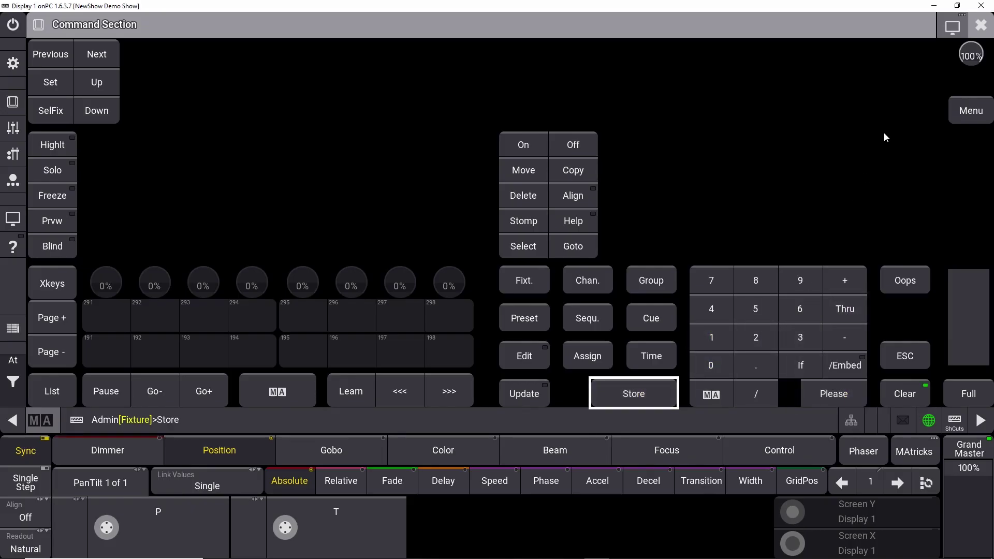
{"action": "left_click", "coordinate": [981, 24]}
{"action": "left_click", "coordinate": [268, 45]}
{"action": "left_click", "coordinate": [279, 36]}
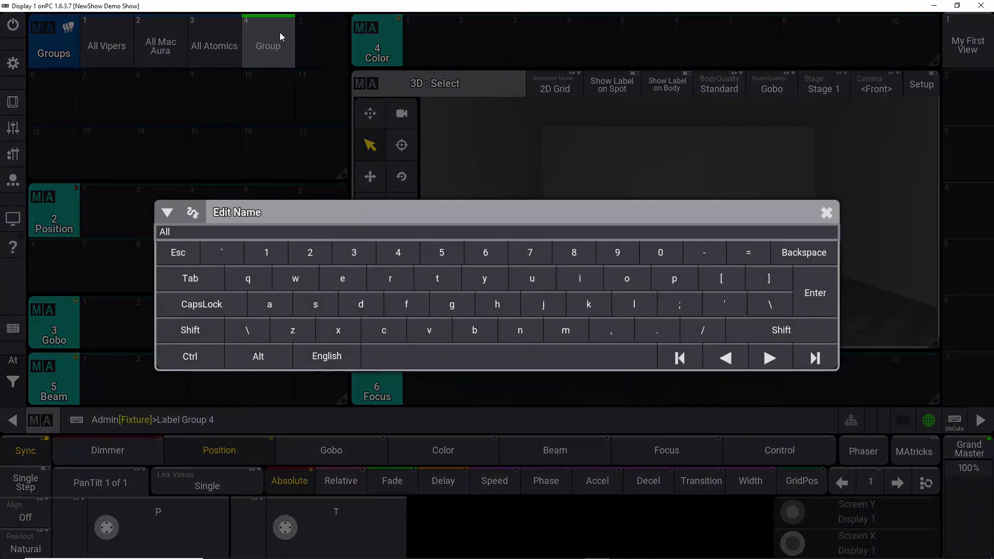
{"action": "type", "text": "All Dimmer"}
{"action": "key", "text": "Return"}
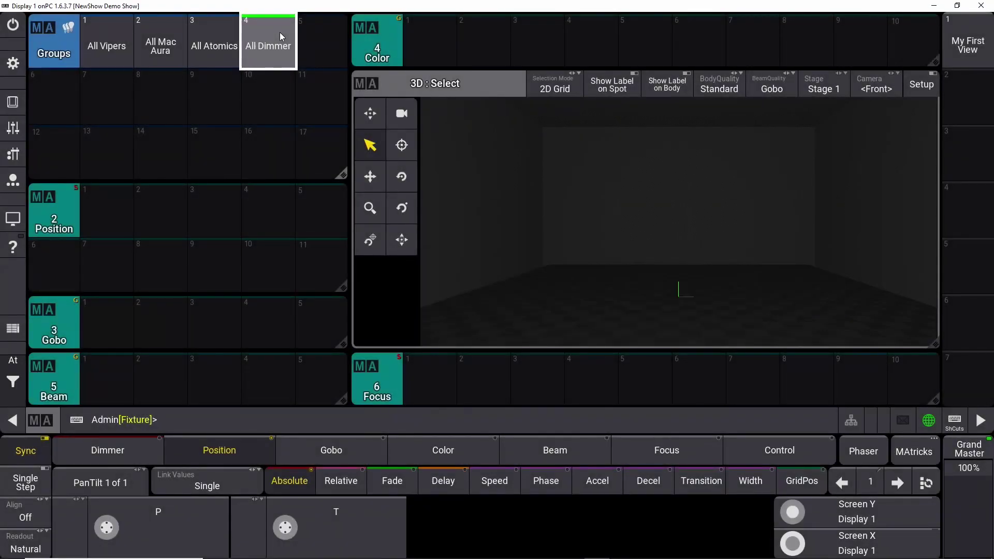